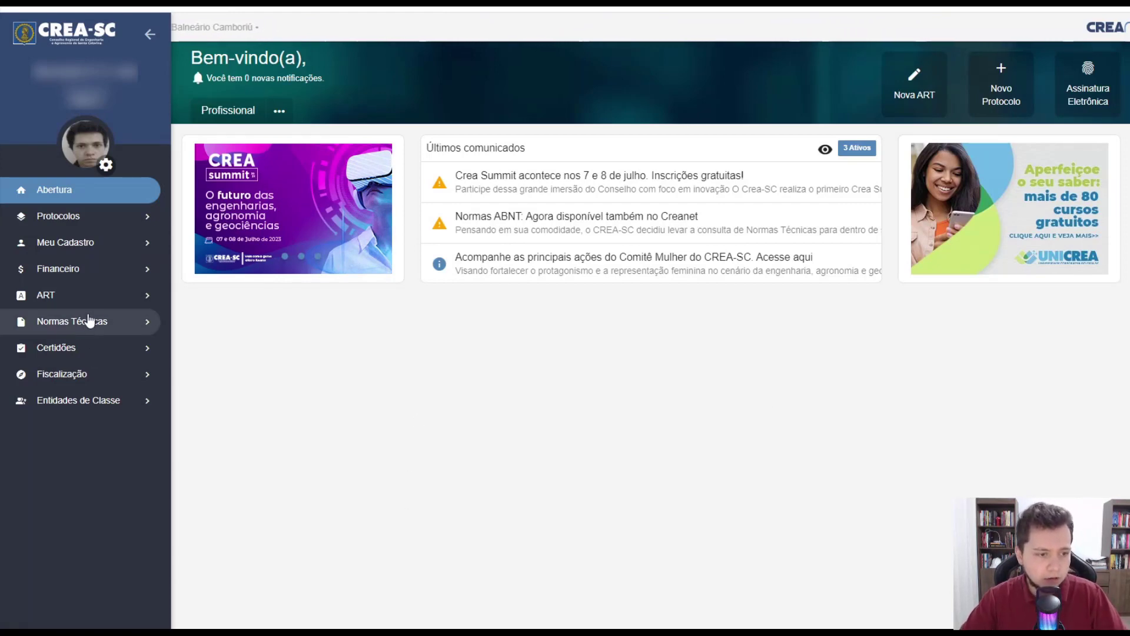
- Start a new ART of type Normal in a maximized window and select Individual technical participation
{"action": "left_click", "coordinate": [101, 302]}
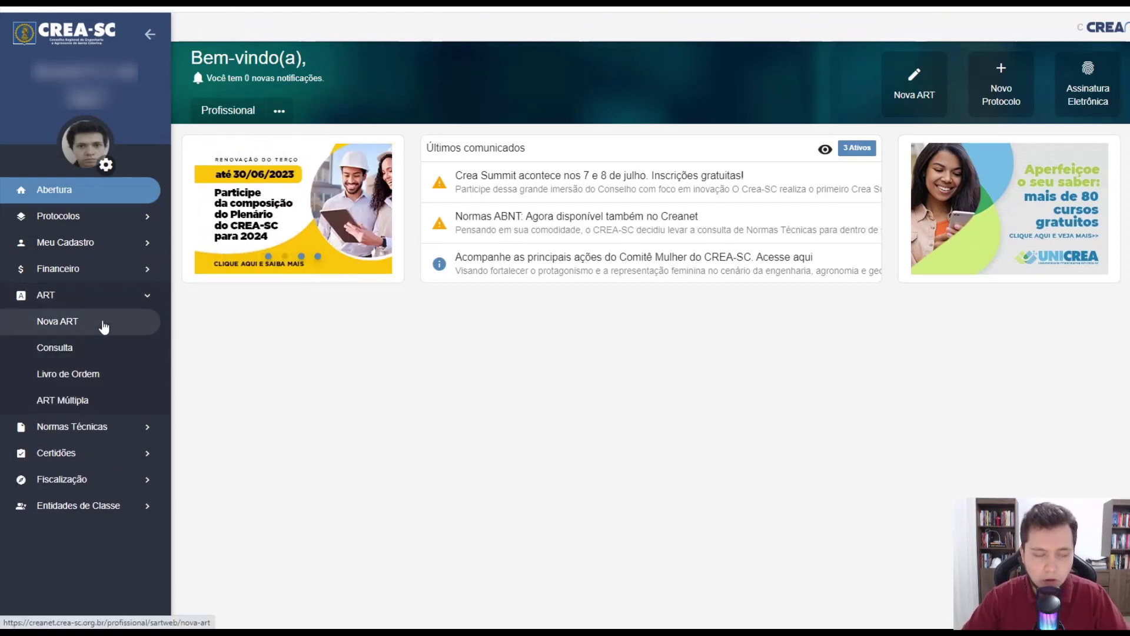
{"action": "left_click", "coordinate": [104, 324]}
{"action": "left_click", "coordinate": [277, 129]}
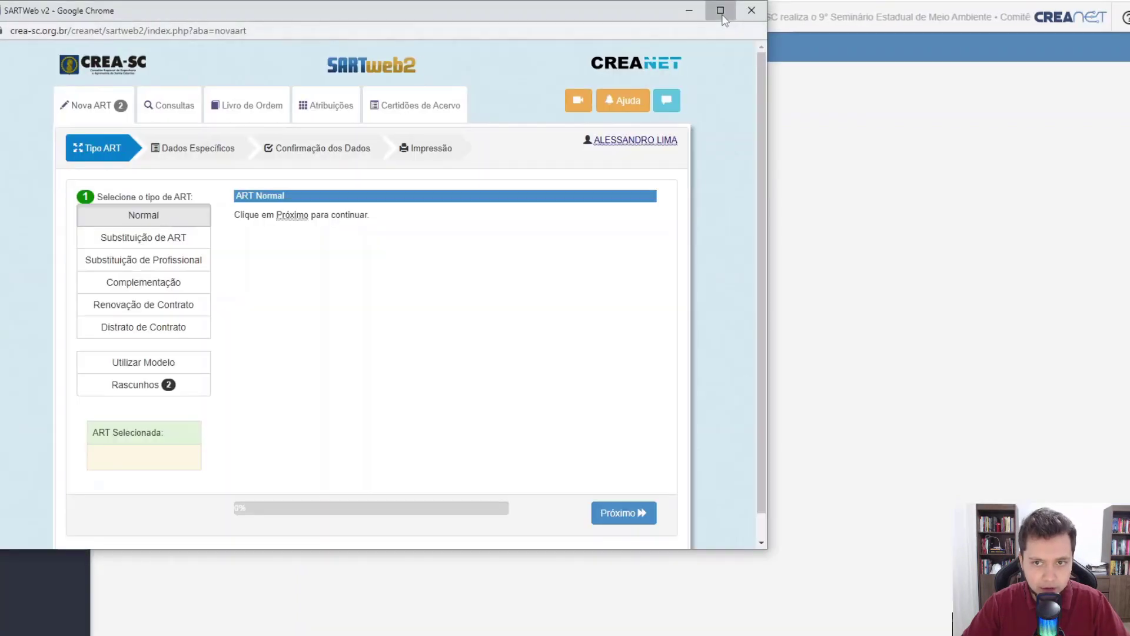
{"action": "left_click", "coordinate": [720, 10]}
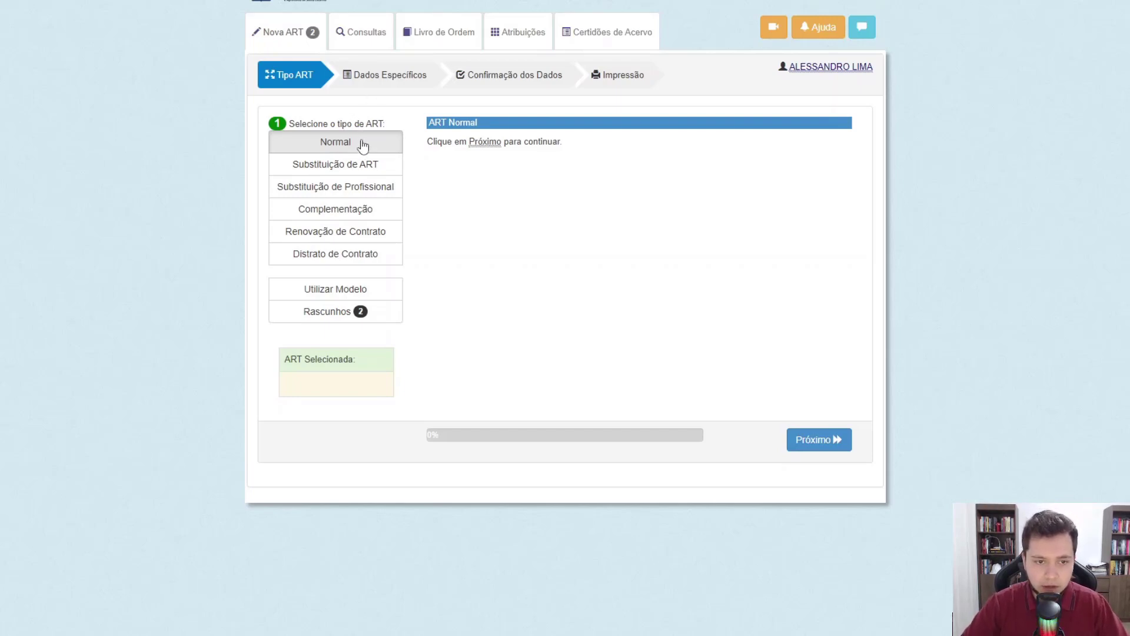
{"action": "left_click", "coordinate": [823, 450]}
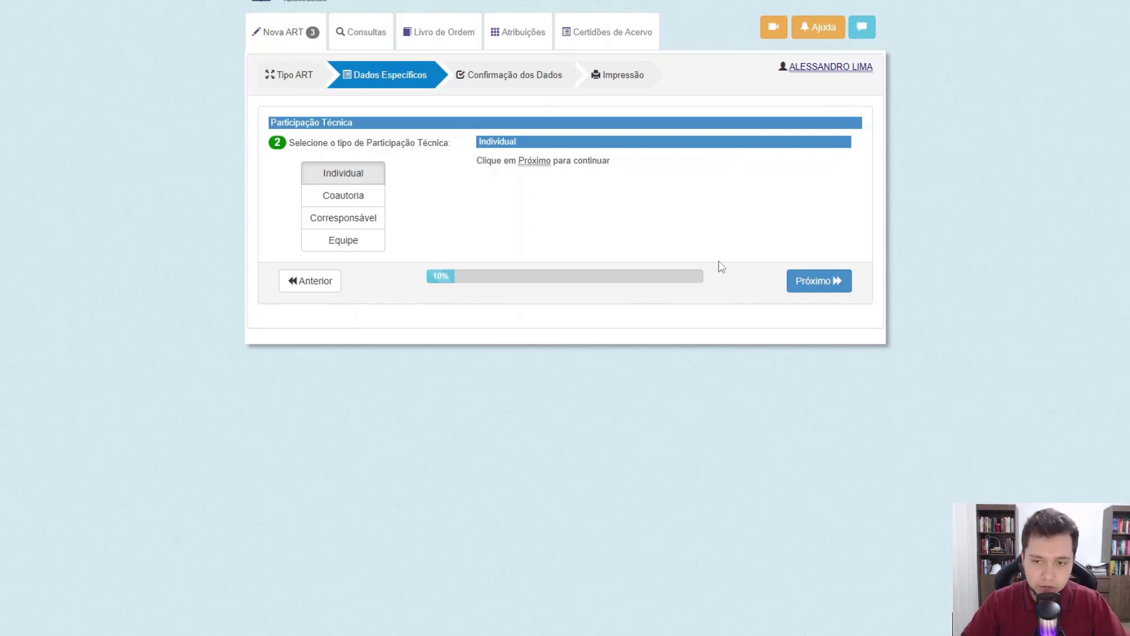
{"action": "left_click", "coordinate": [810, 280]}
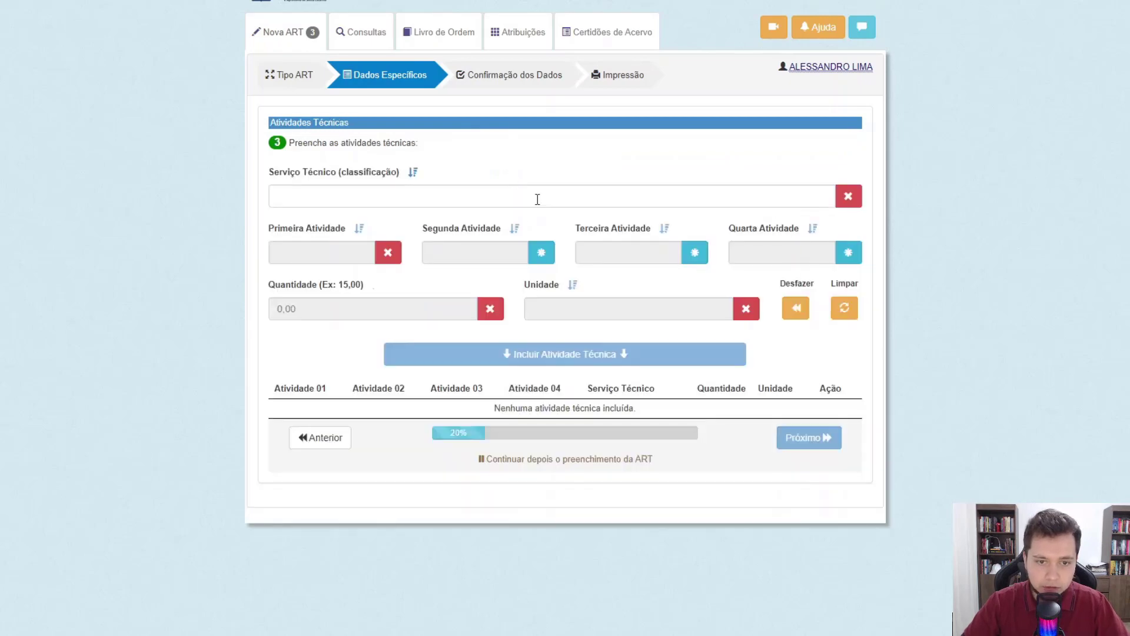
- Set the technical service to "Edificação de Alvenaria Para Fins Residenciais" and the first activity to Perícia
{"action": "left_click", "coordinate": [537, 198]}
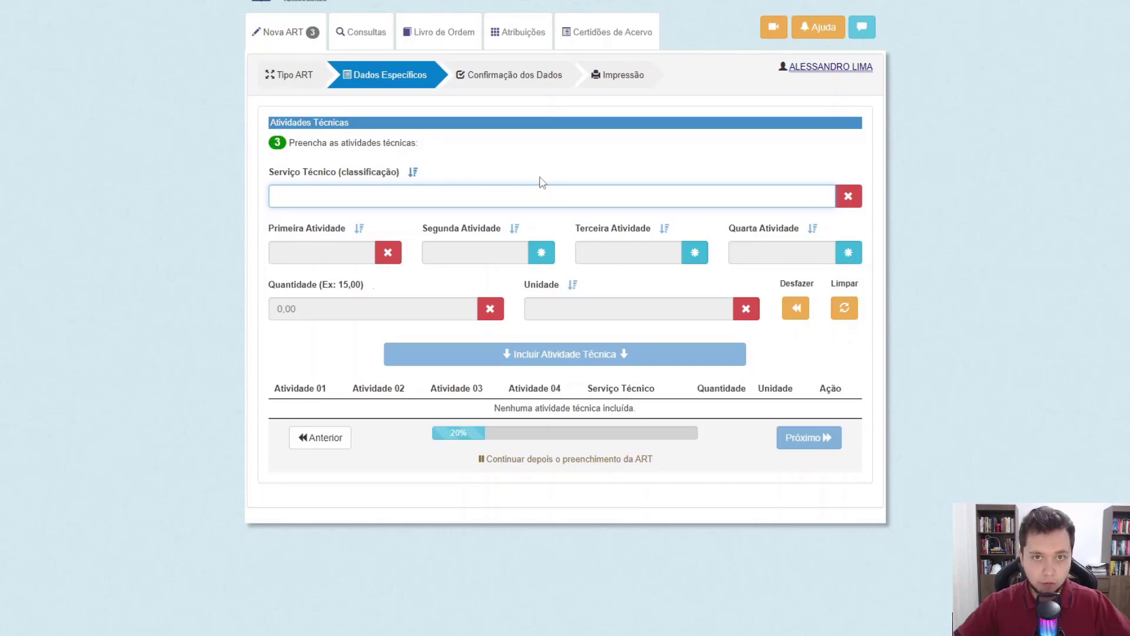
{"action": "type", "text": "edific"}
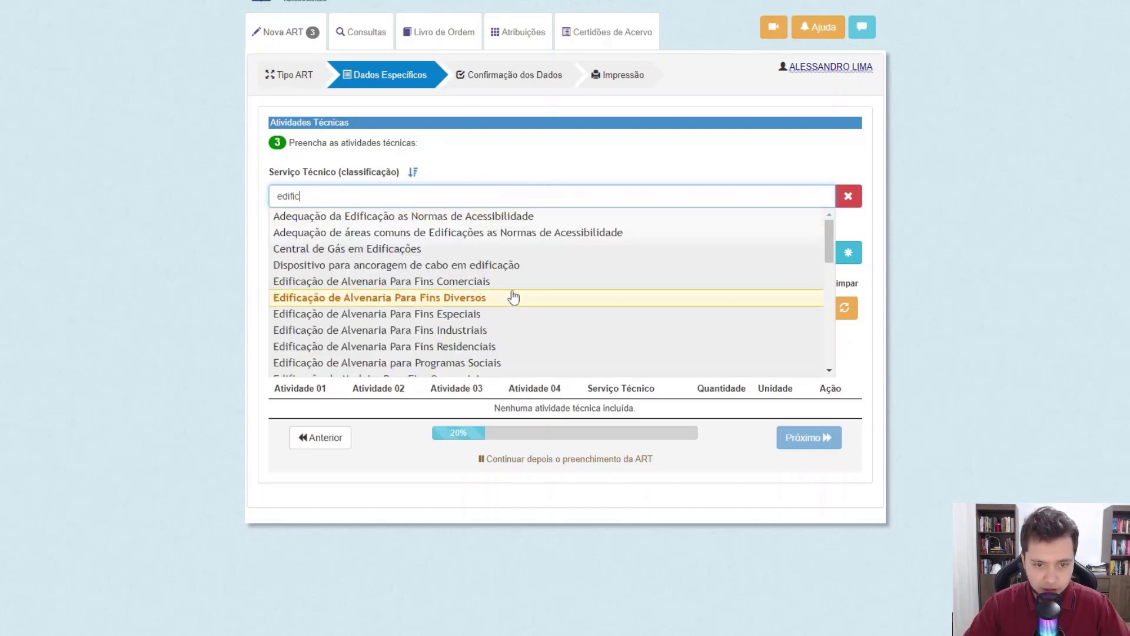
{"action": "left_click", "coordinate": [514, 347]}
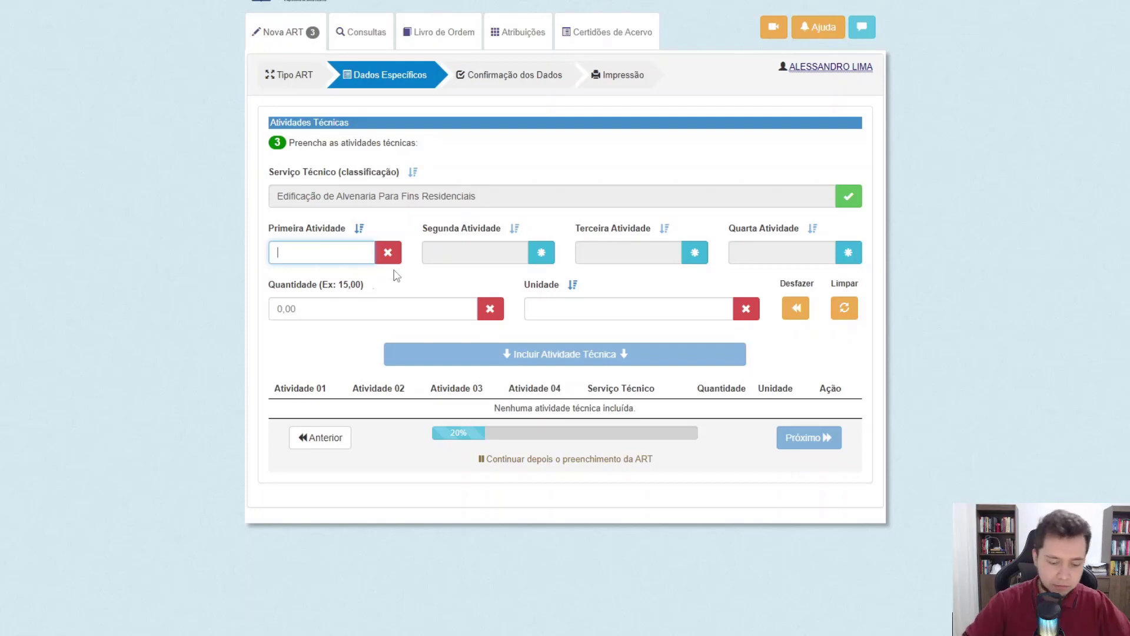
{"action": "type", "text": "per"}
{"action": "left_click", "coordinate": [389, 272]}
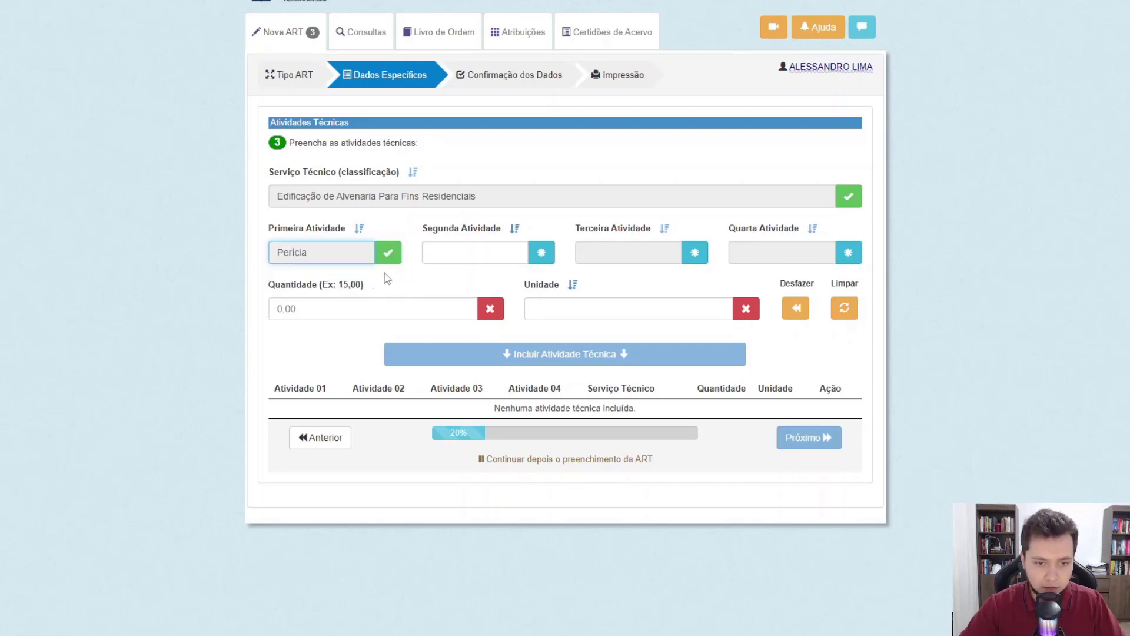
- Set the second activity to Laudo and the third activity to Avaliação
{"action": "left_click", "coordinate": [435, 253]}
{"action": "type", "text": "laud"}
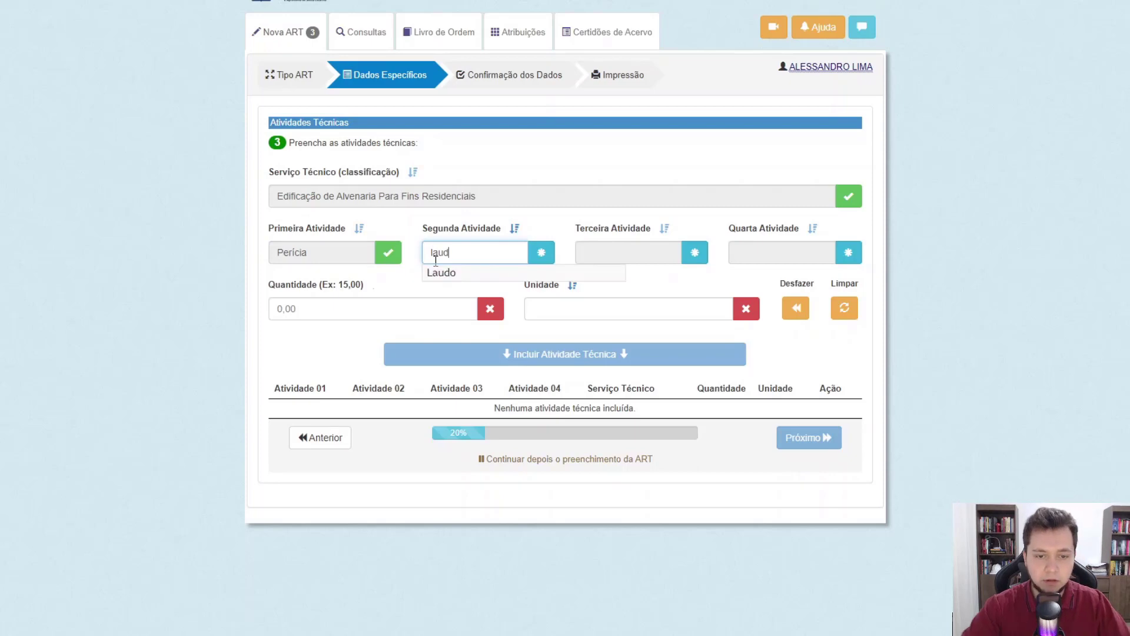
{"action": "left_click", "coordinate": [465, 273]}
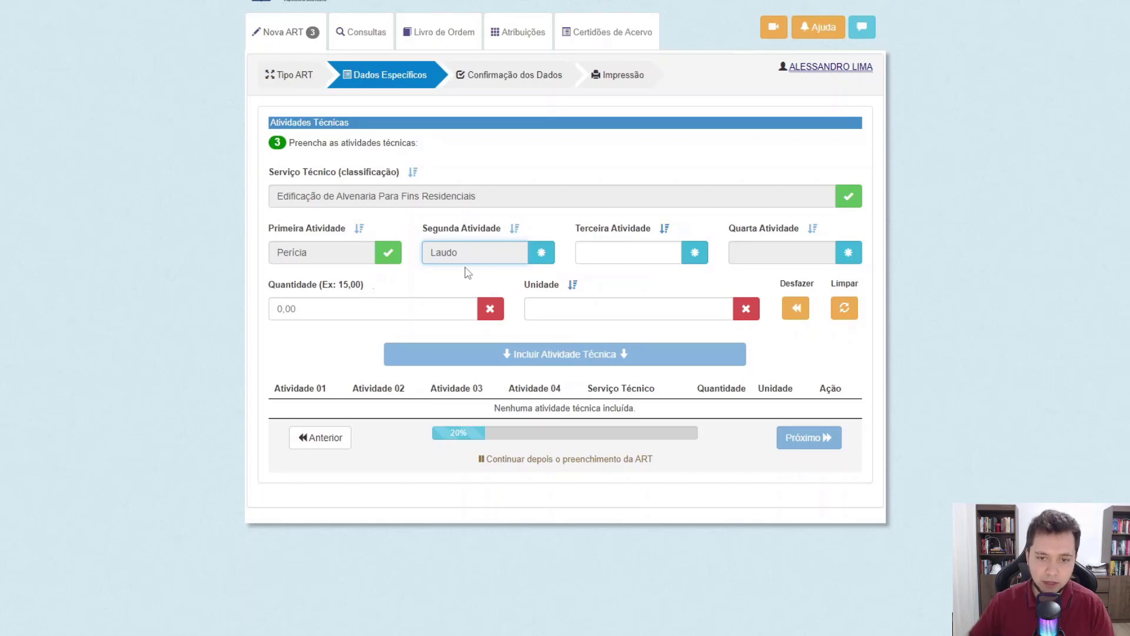
{"action": "left_click", "coordinate": [624, 253]}
{"action": "type", "text": "ava"}
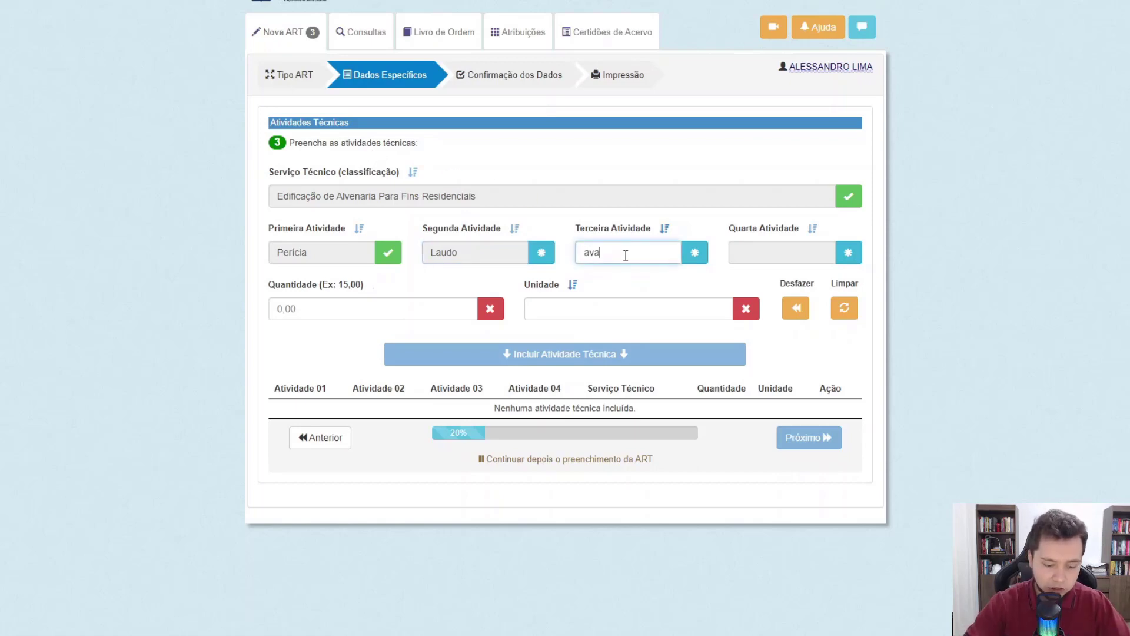
{"action": "type", "text": "li"}
{"action": "left_click", "coordinate": [676, 278]}
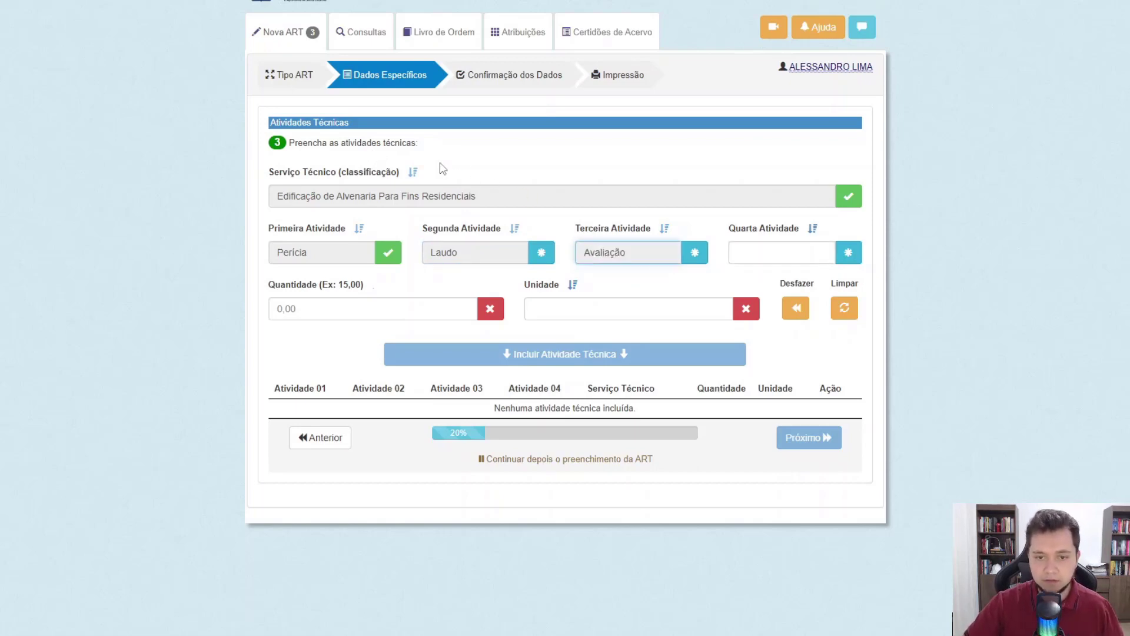
- Set the quantity to 3,00 Unidade(s), include the technical activity in the ART and proceed to the work/service information
{"action": "left_click", "coordinate": [398, 302]}
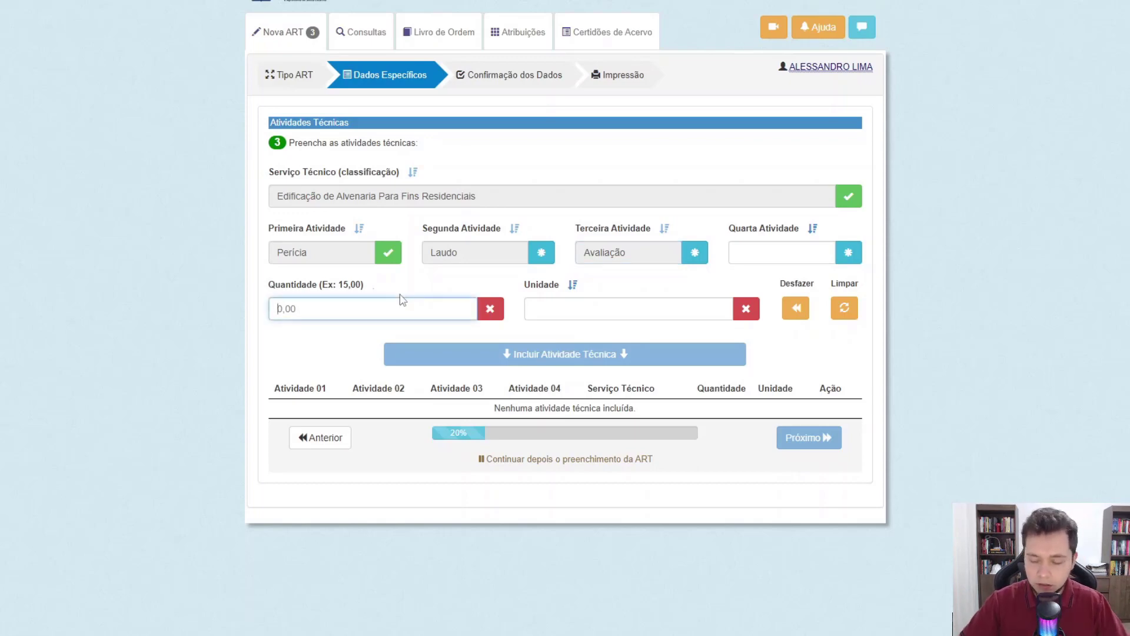
{"action": "type", "text": "3"}
{"action": "key", "text": "Tab"}
{"action": "type", "text": "unid"}
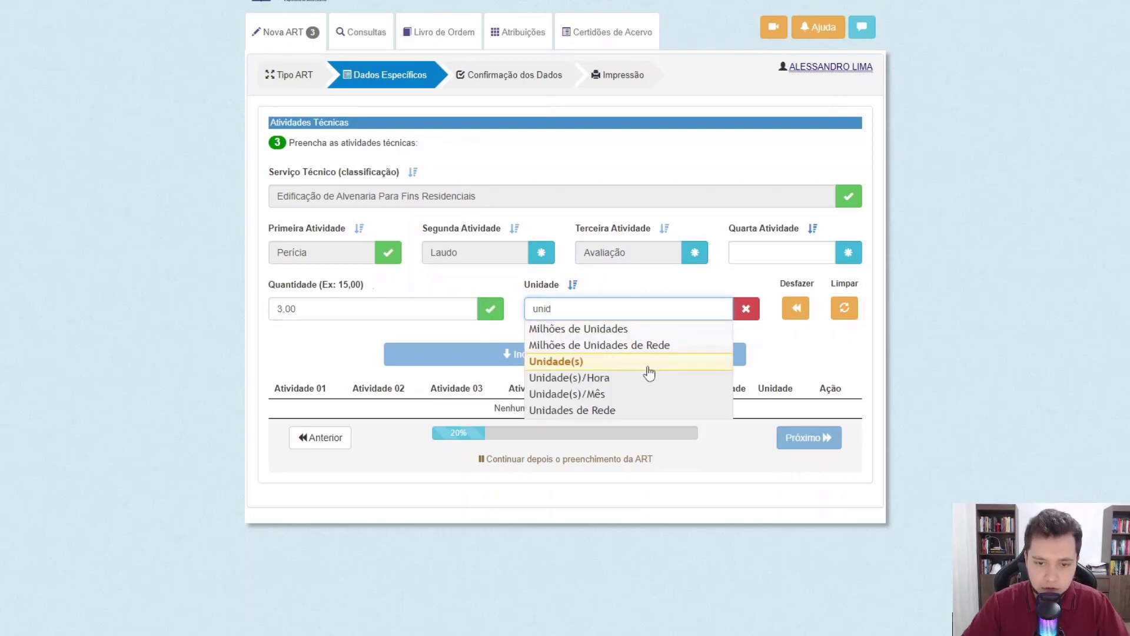
{"action": "left_click", "coordinate": [650, 361]}
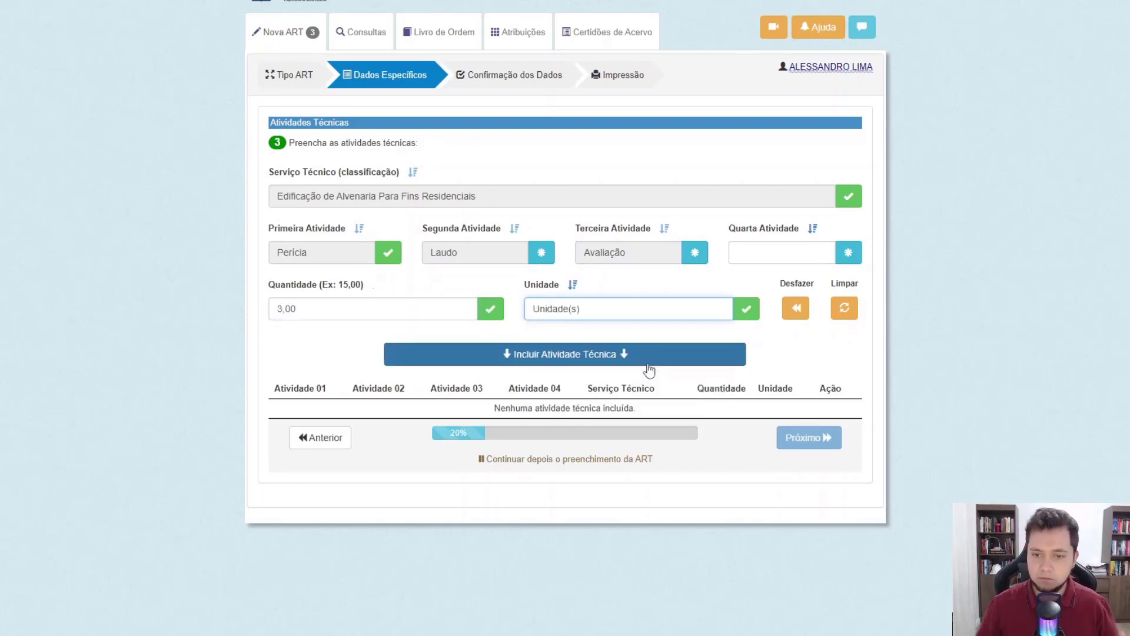
{"action": "left_click", "coordinate": [649, 361]}
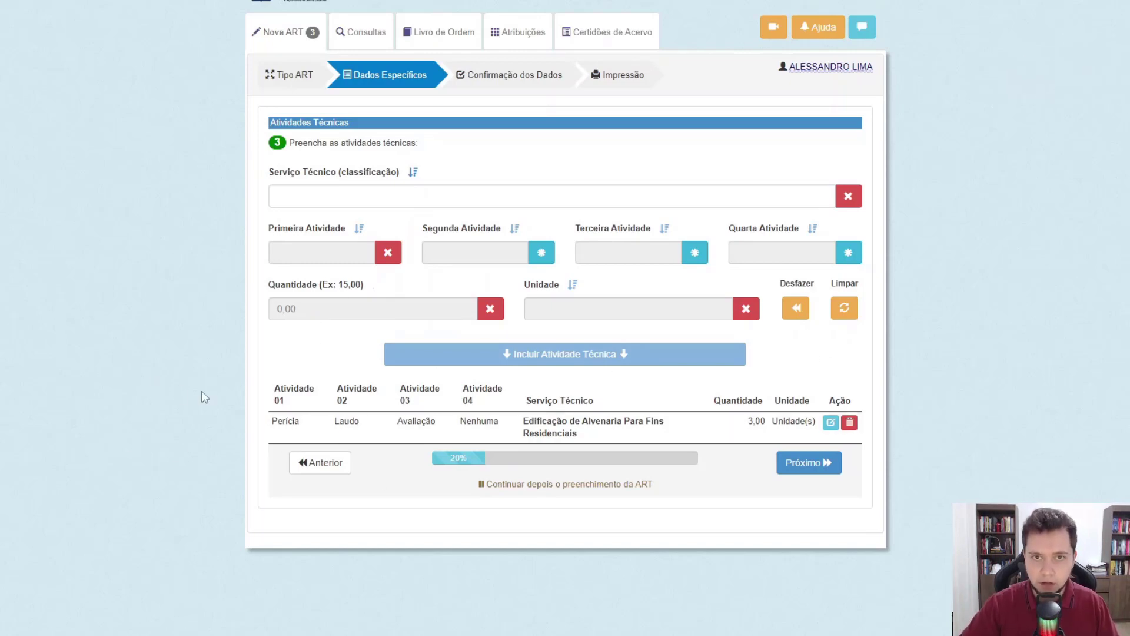
{"action": "left_click", "coordinate": [810, 463]}
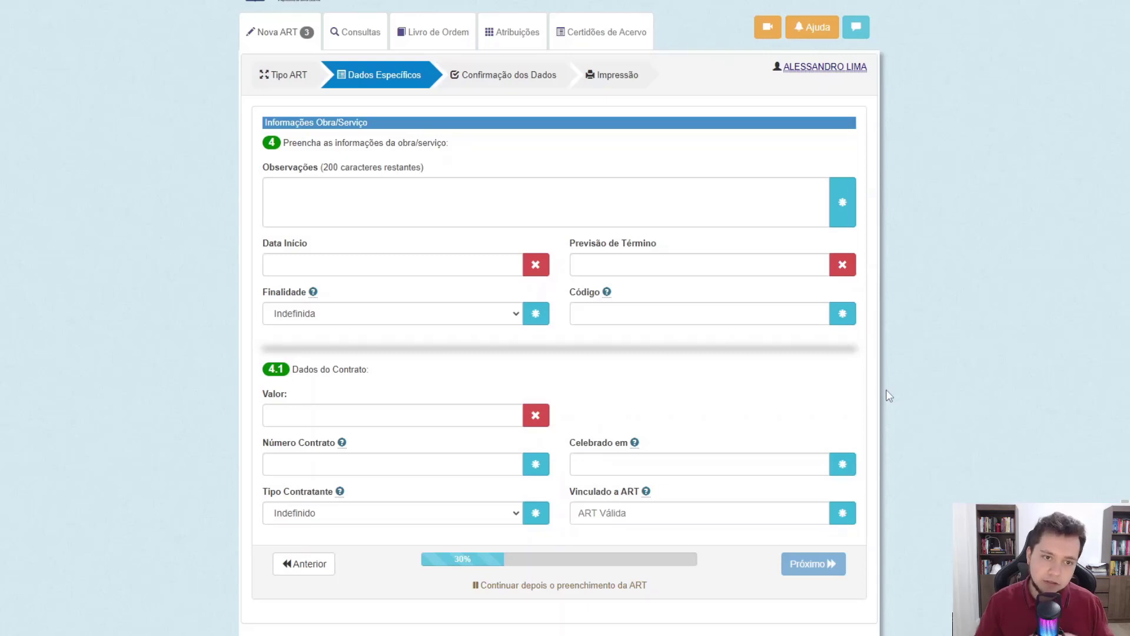
- Set both the start date and the expected end date of the service to 28/06/2023
{"action": "left_click", "coordinate": [675, 198]}
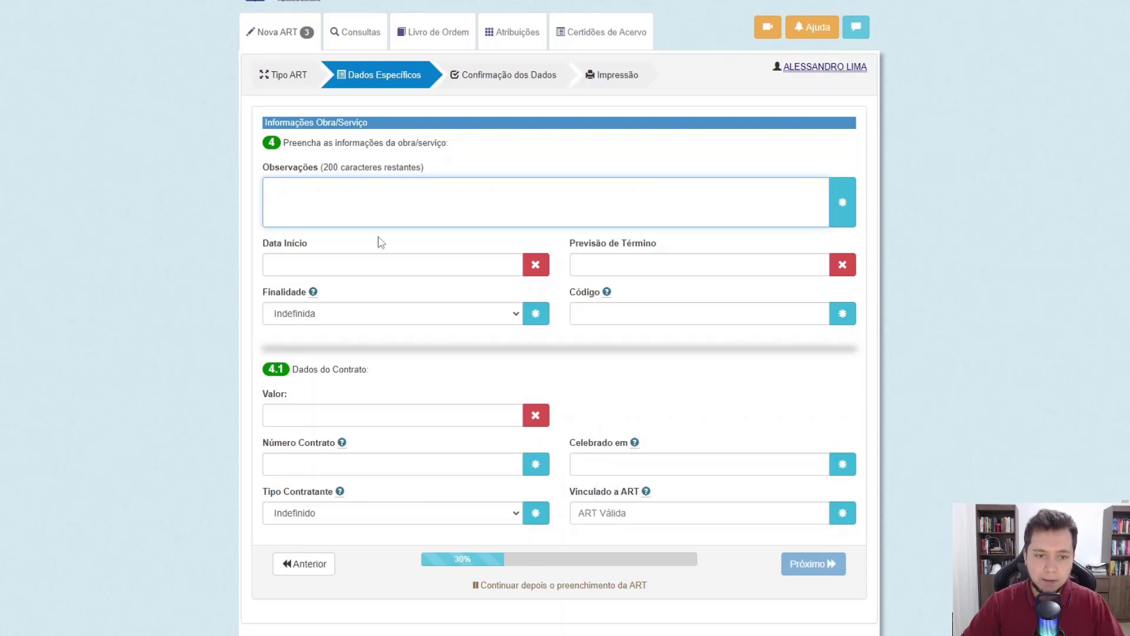
{"action": "left_click", "coordinate": [386, 266]}
{"action": "left_click", "coordinate": [337, 197]}
{"action": "left_click", "coordinate": [596, 264]}
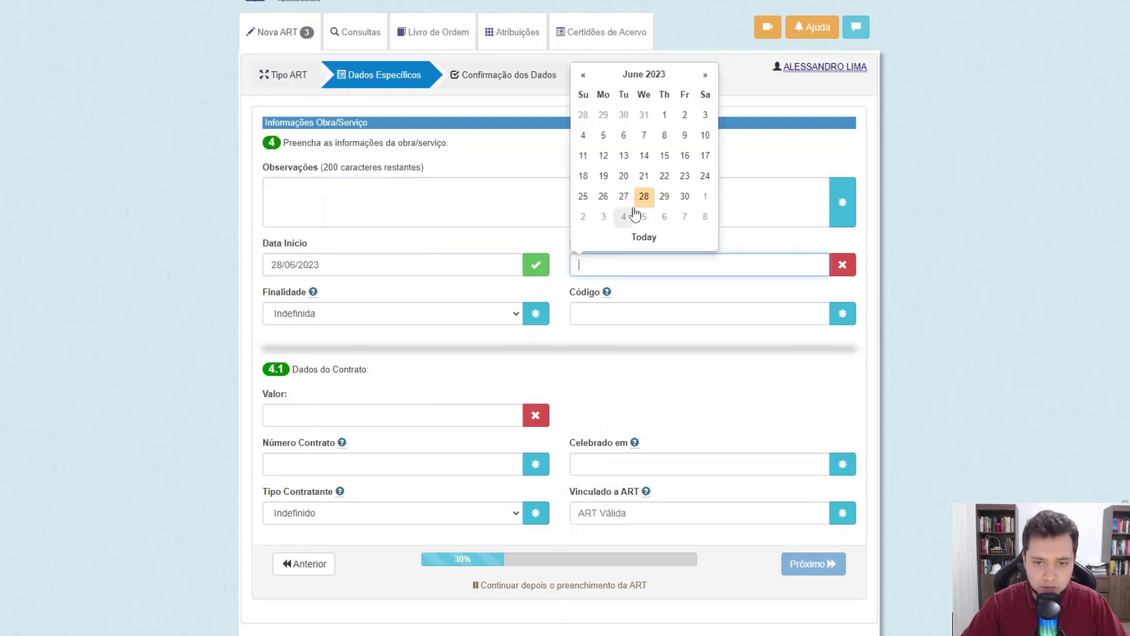
{"action": "left_click", "coordinate": [645, 195]}
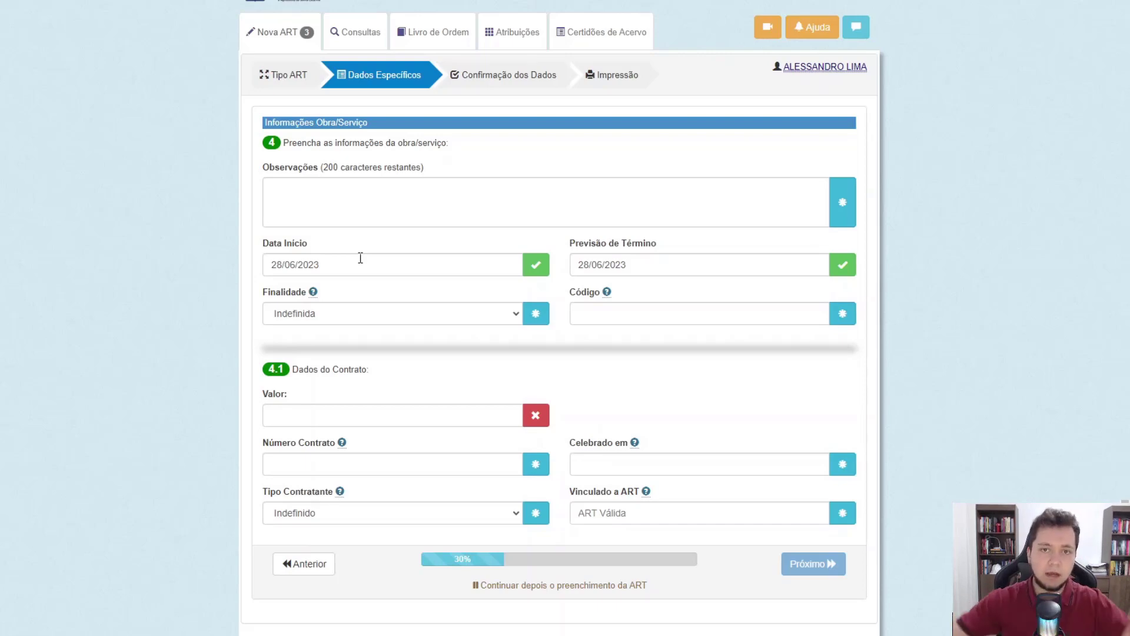
- Set the purpose to Judicial and the contract value to R$ 14.000,00, and continue to the owner data
{"action": "left_click", "coordinate": [375, 317]}
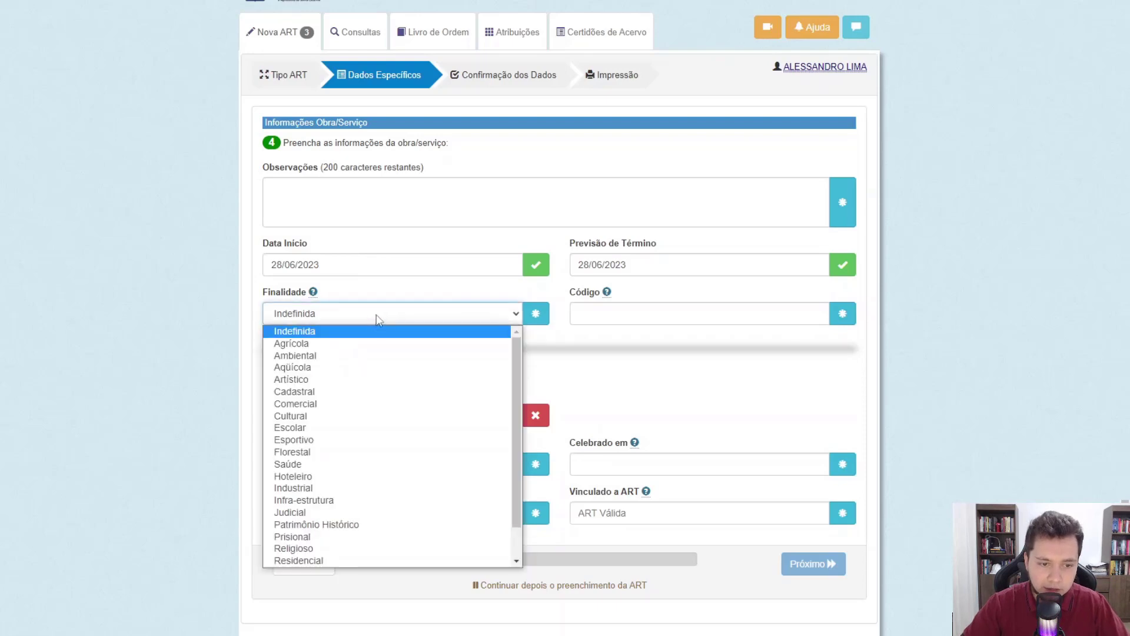
{"action": "left_click", "coordinate": [368, 512]}
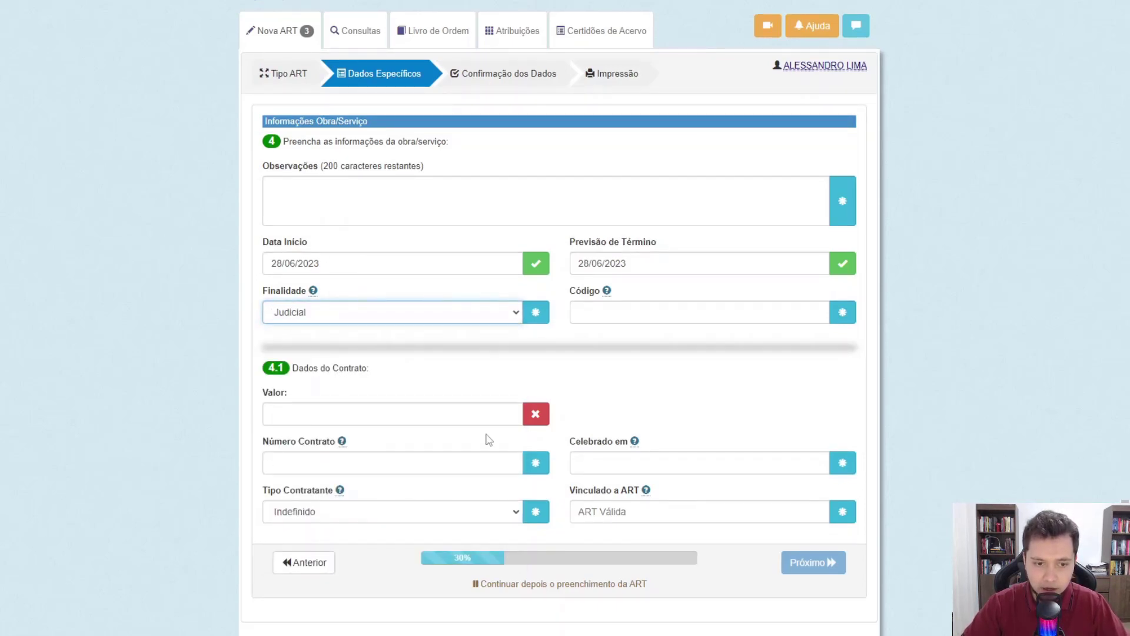
{"action": "left_click", "coordinate": [461, 414]}
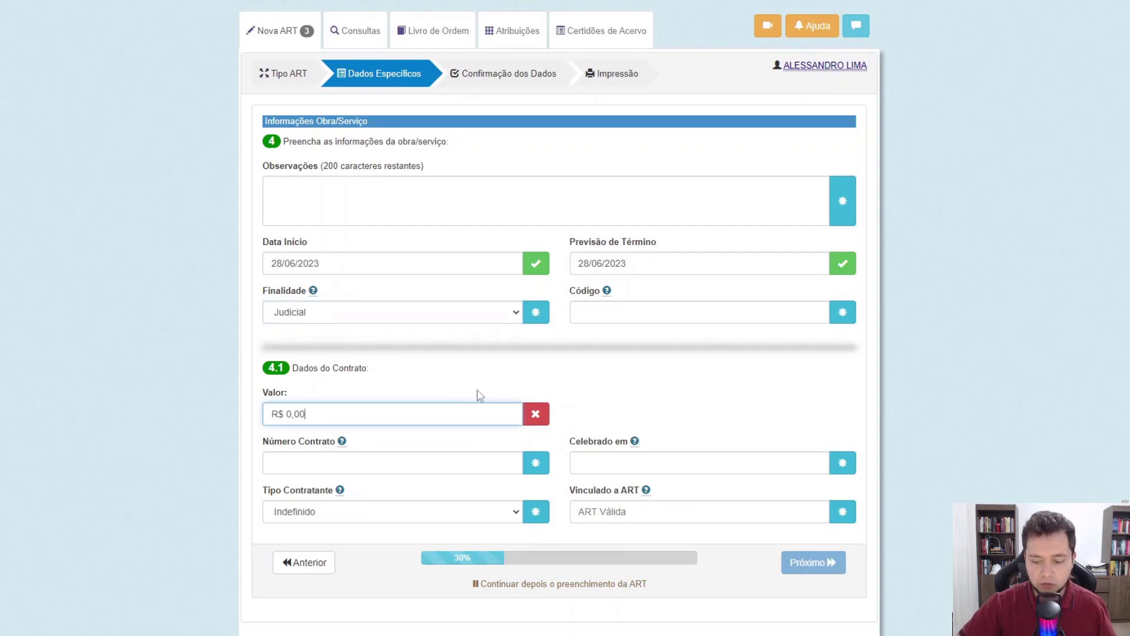
{"action": "type", "text": "14.000,0"}
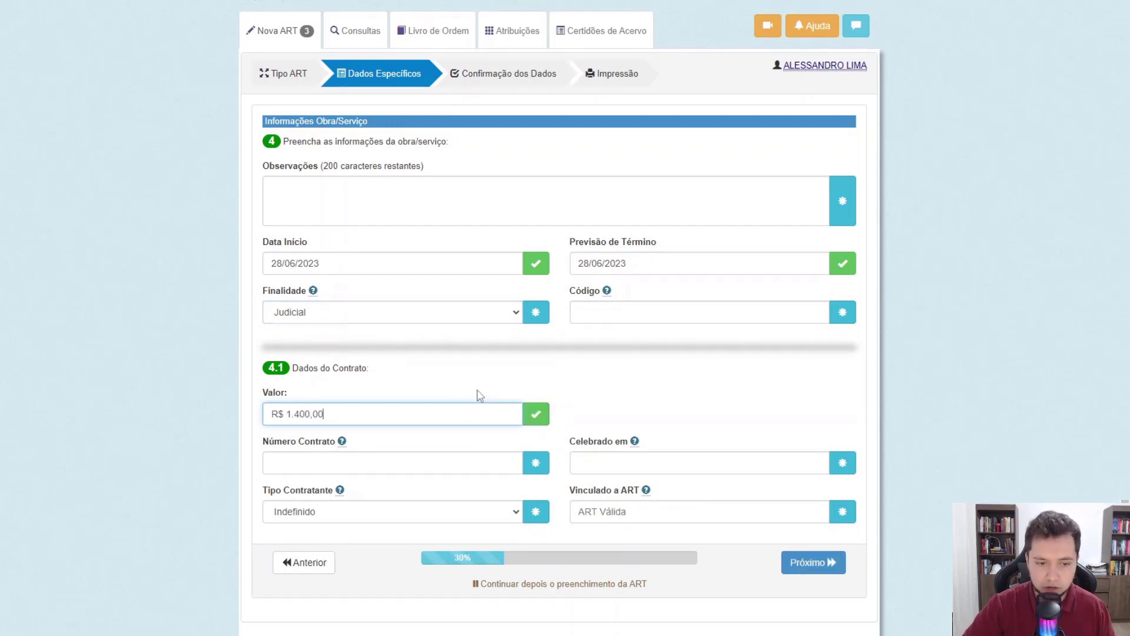
{"action": "type", "text": "0"}
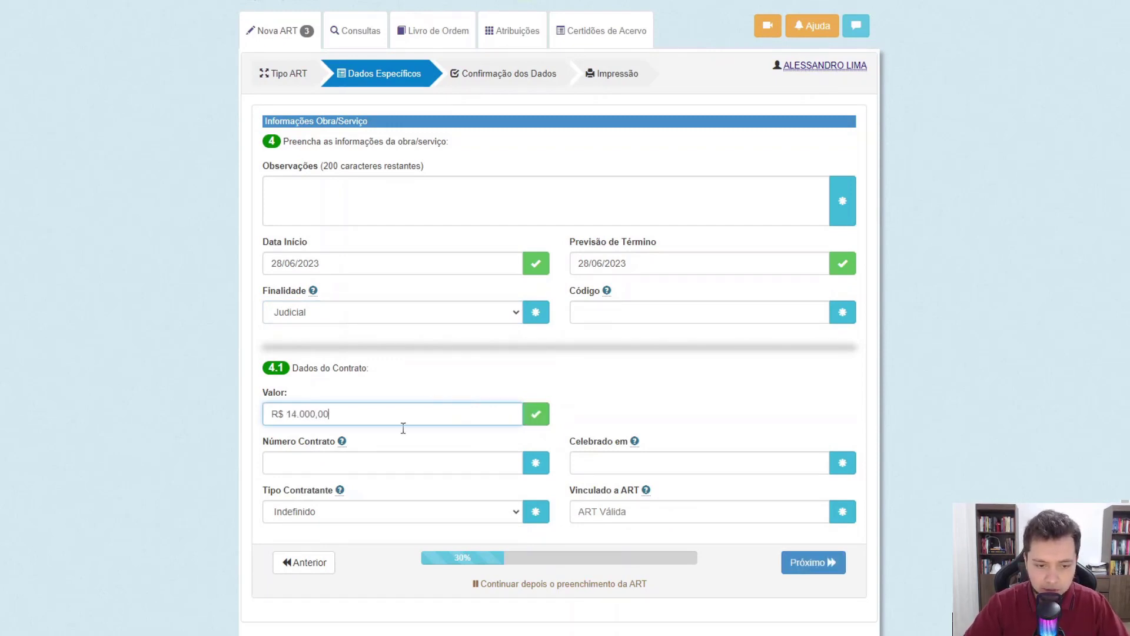
{"action": "left_click", "coordinate": [825, 566]}
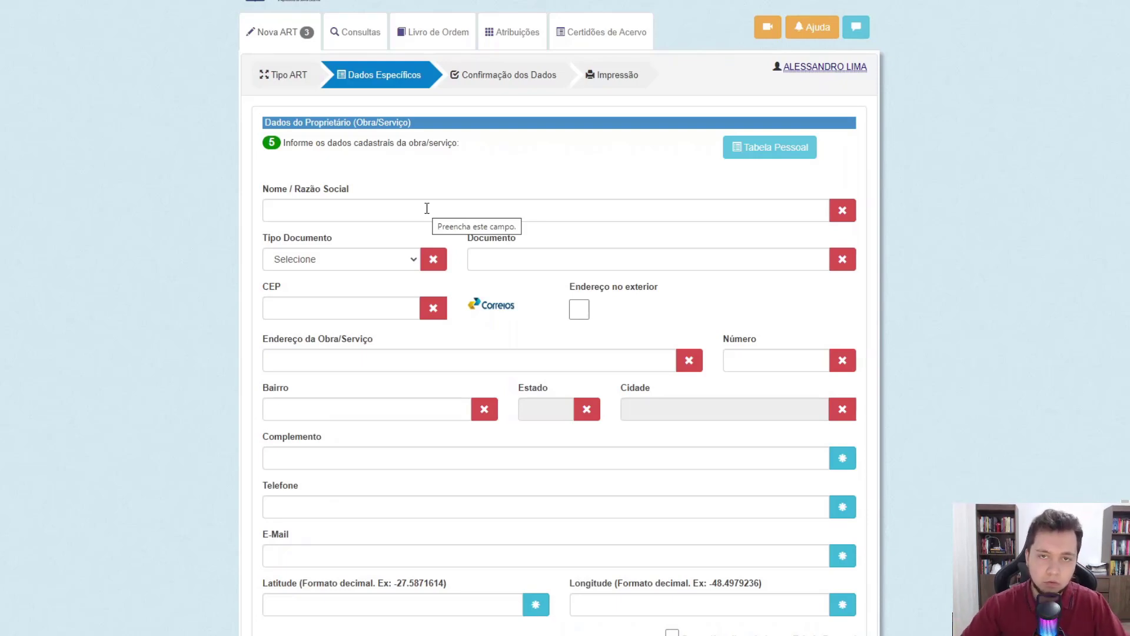
- Fill in the owner's name, document type and number, postal code and service address, and continue to the contracting party's data
{"action": "left_click", "coordinate": [427, 209]}
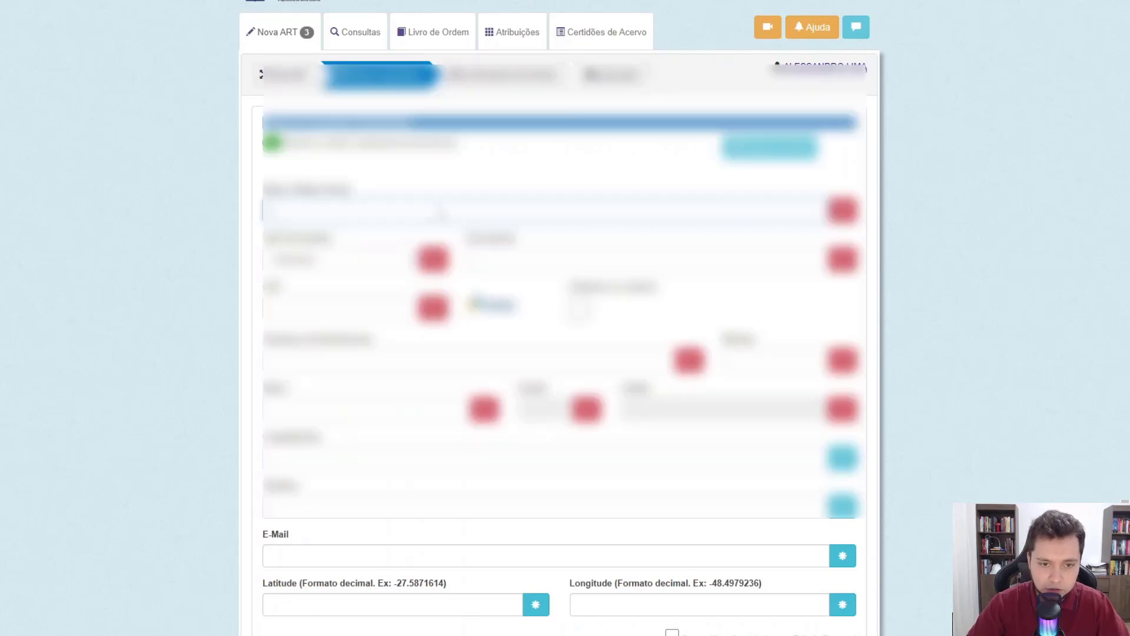
{"action": "scroll", "coordinate": [814, 566], "scroll_direction": "down", "scroll_amount": 2}
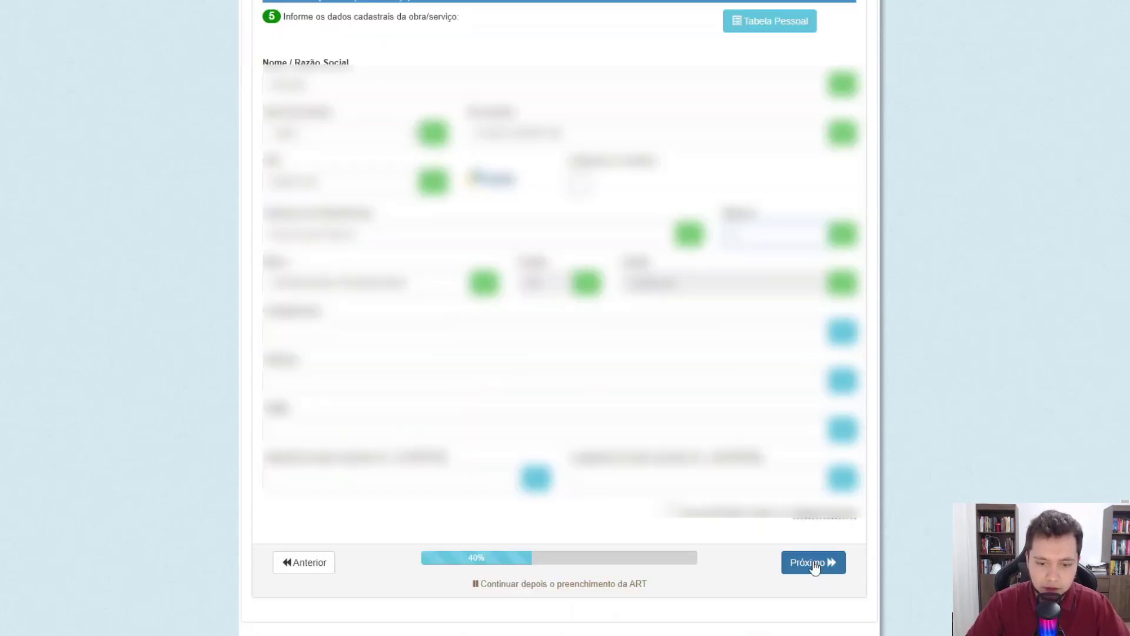
{"action": "left_click", "coordinate": [814, 564]}
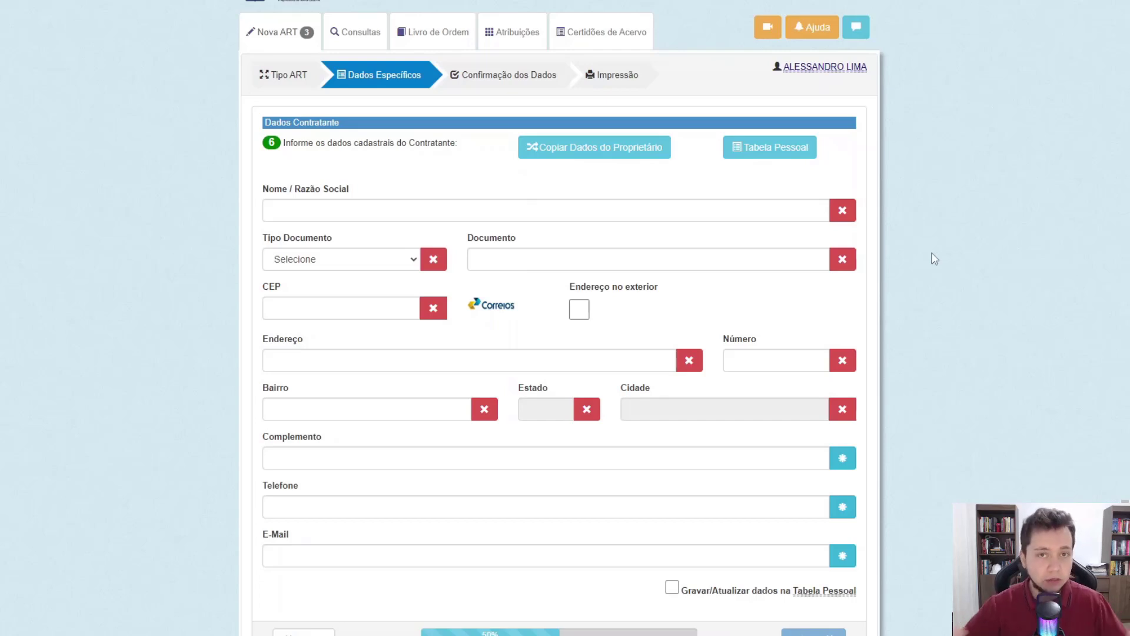
- Enter "Tribunal de justiça SC 1ª vara joinville" as the contracting party's name
{"action": "left_click", "coordinate": [591, 209]}
{"action": "type", "text": "T"}
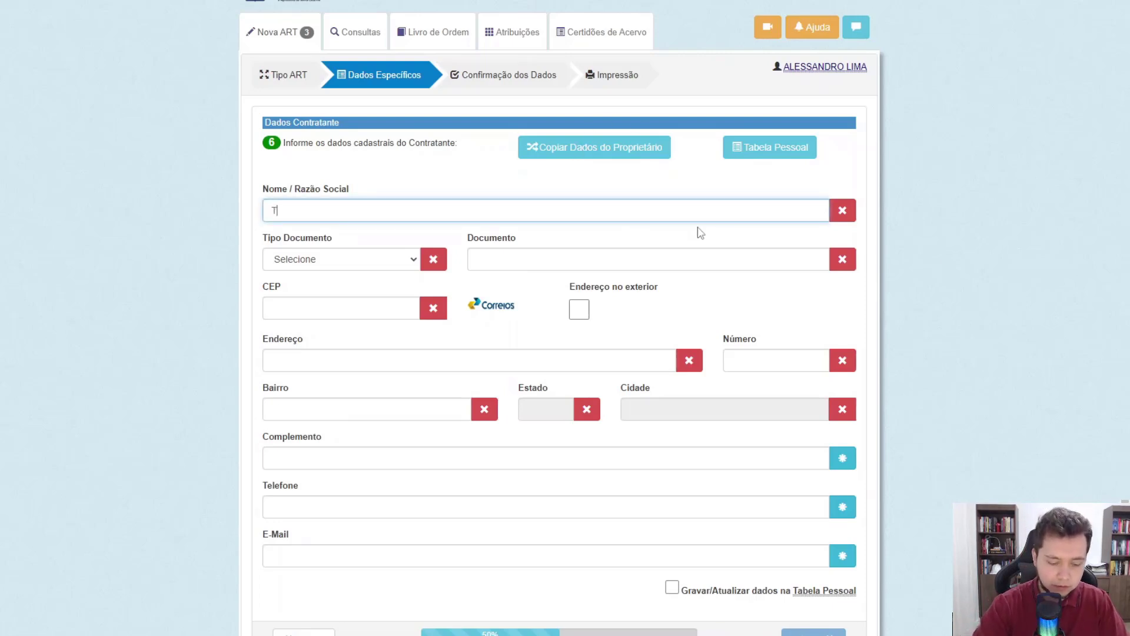
{"action": "type", "text": "ribunal de jus"}
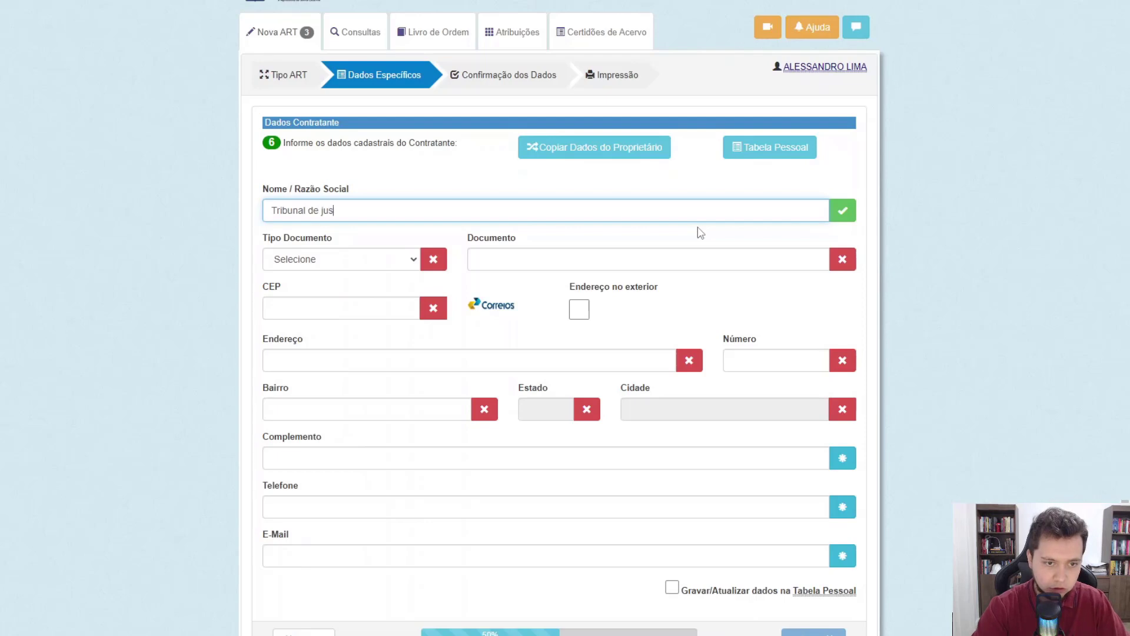
{"action": "type", "text": "tiça SC 1"}
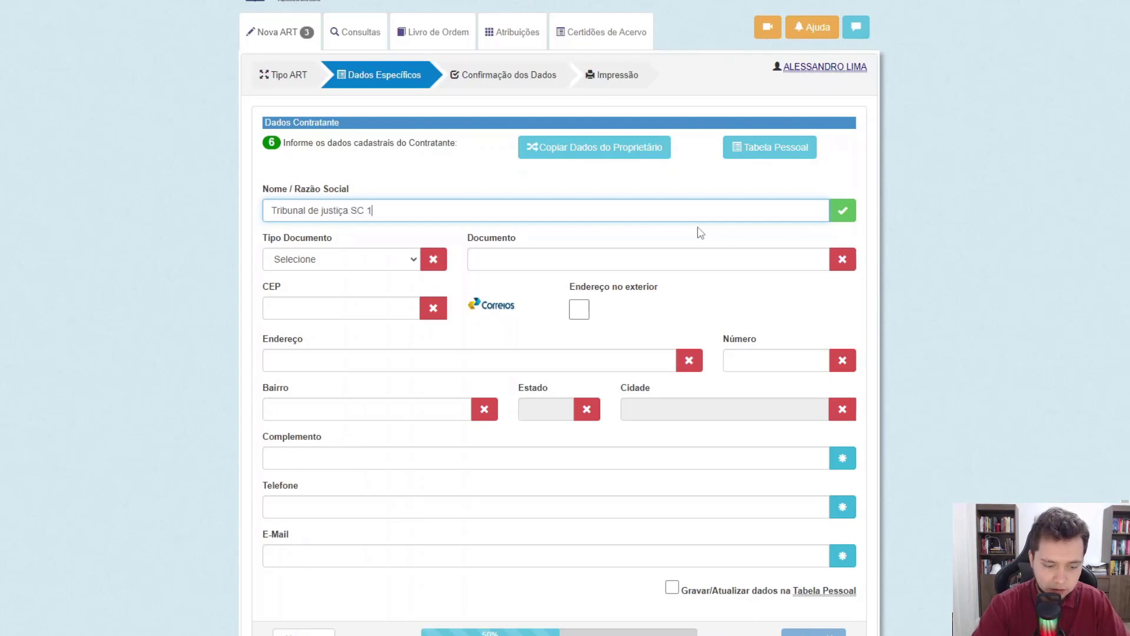
{"action": "type", "text": "ª vara joinville"}
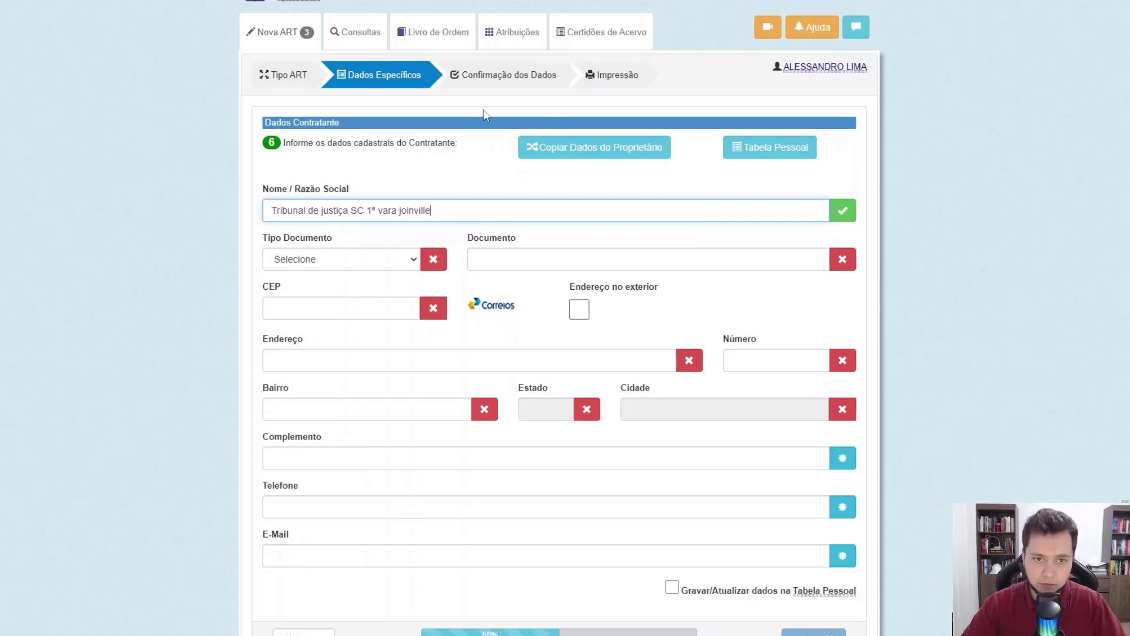
- Set the contracting party's document type to CNPJ, fill in the document number and address, and continue to the following stage
{"action": "left_click", "coordinate": [395, 259]}
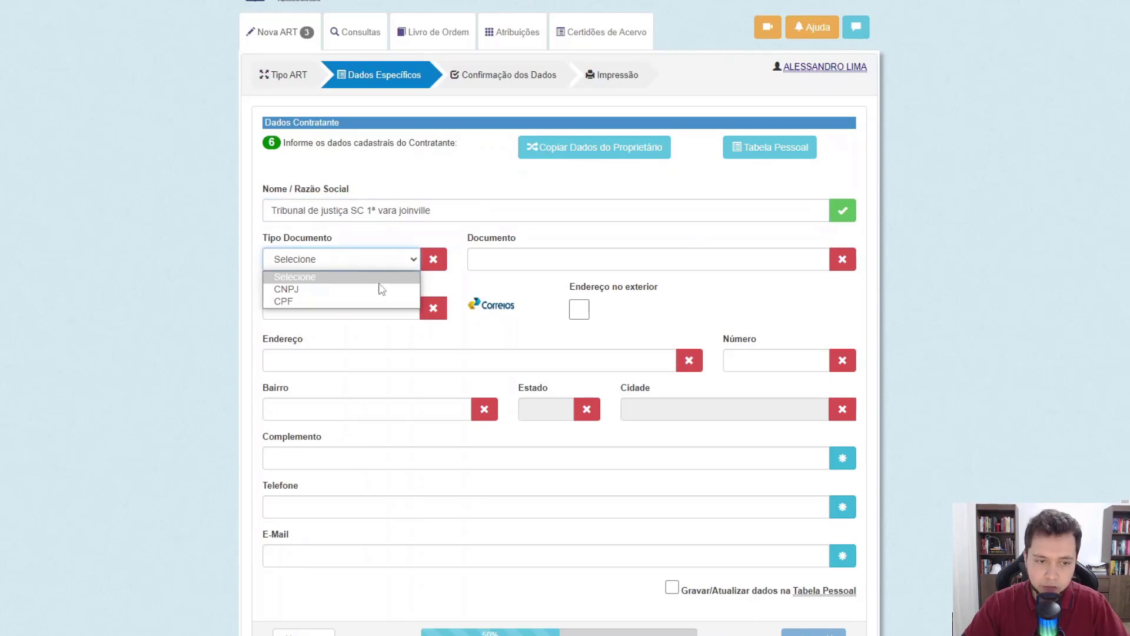
{"action": "left_click", "coordinate": [378, 285]}
{"action": "left_click", "coordinate": [573, 255]}
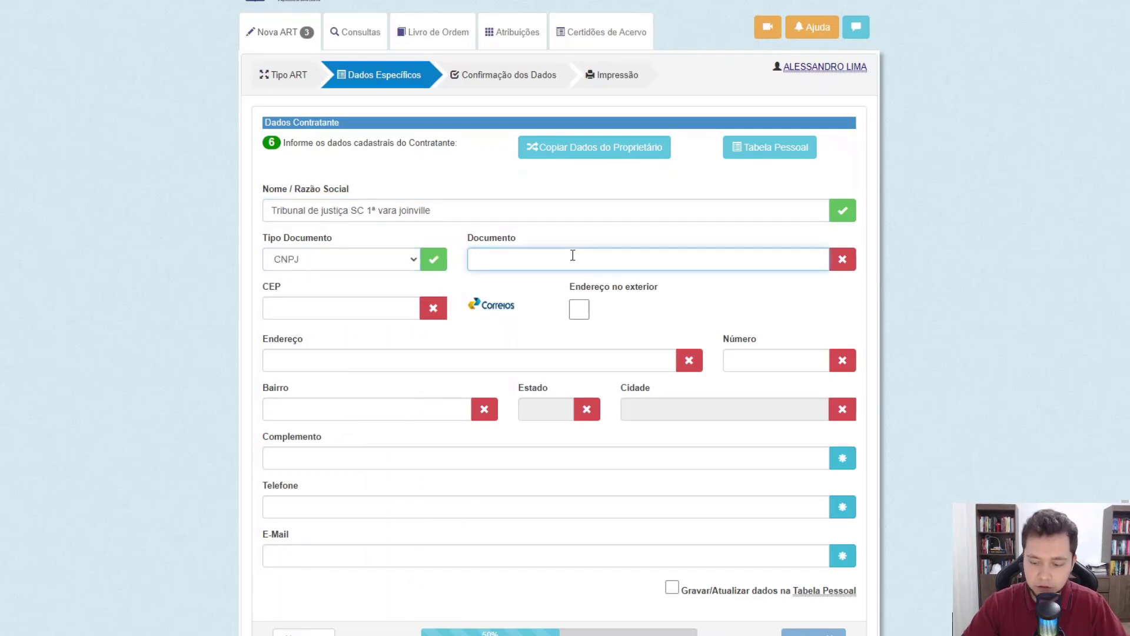
{"action": "scroll", "coordinate": [958, 383], "scroll_direction": "down", "scroll_amount": 1}
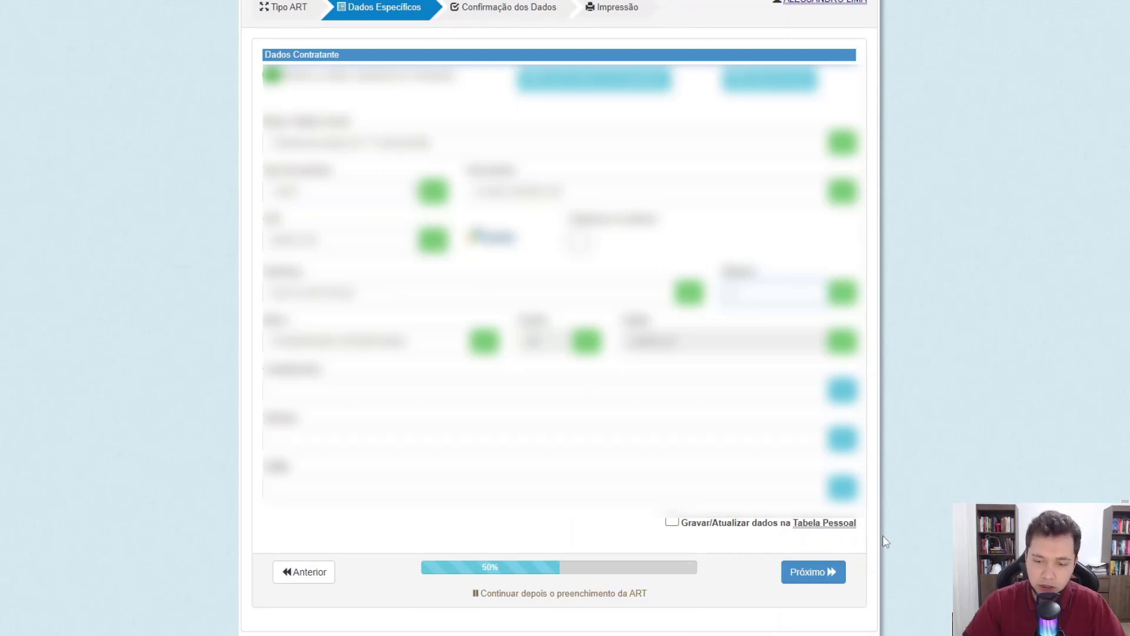
{"action": "left_click", "coordinate": [818, 575]}
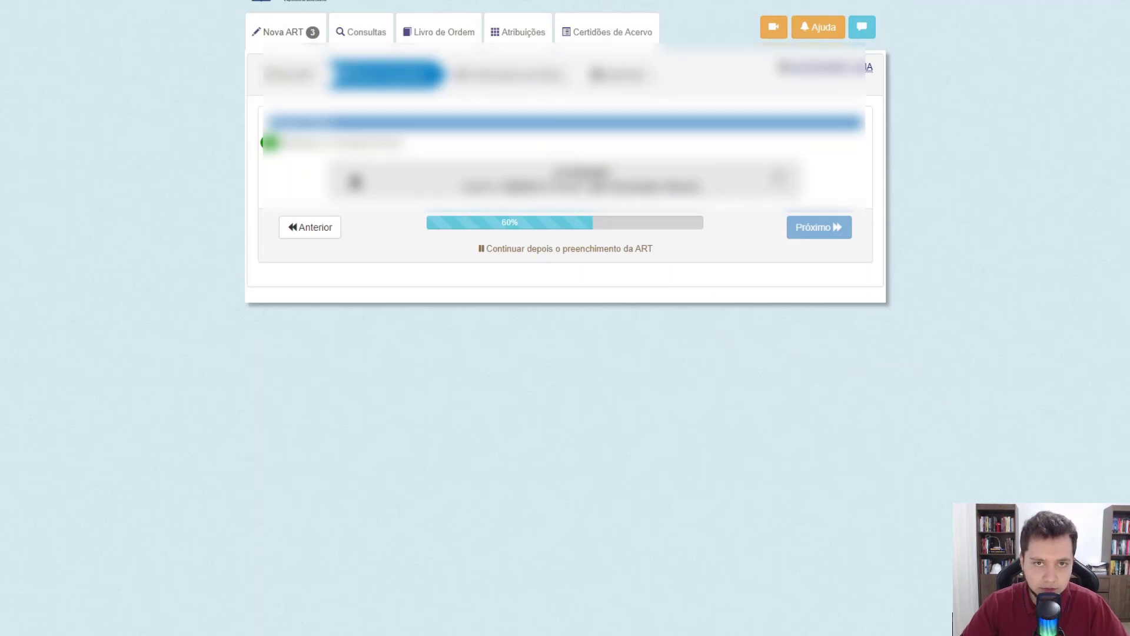
- Proceed through stage 7, the regularization data with document type Nenhuma, and the professional's data to the class entity and ART location stage
{"action": "left_click", "coordinate": [821, 229]}
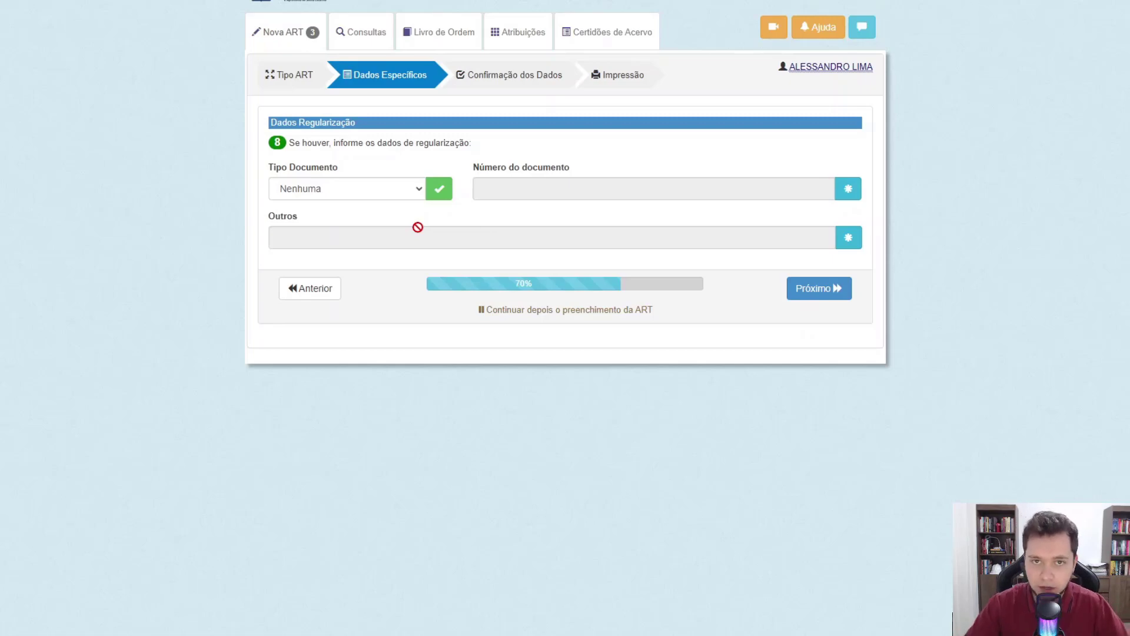
{"action": "left_click", "coordinate": [837, 291]}
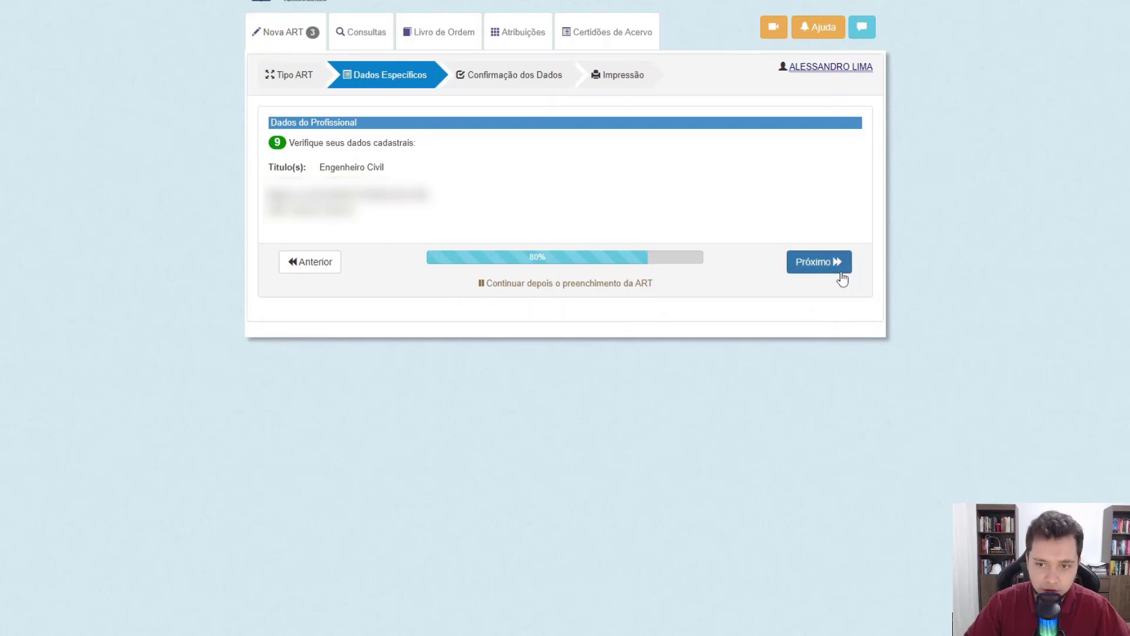
{"action": "left_click", "coordinate": [840, 270]}
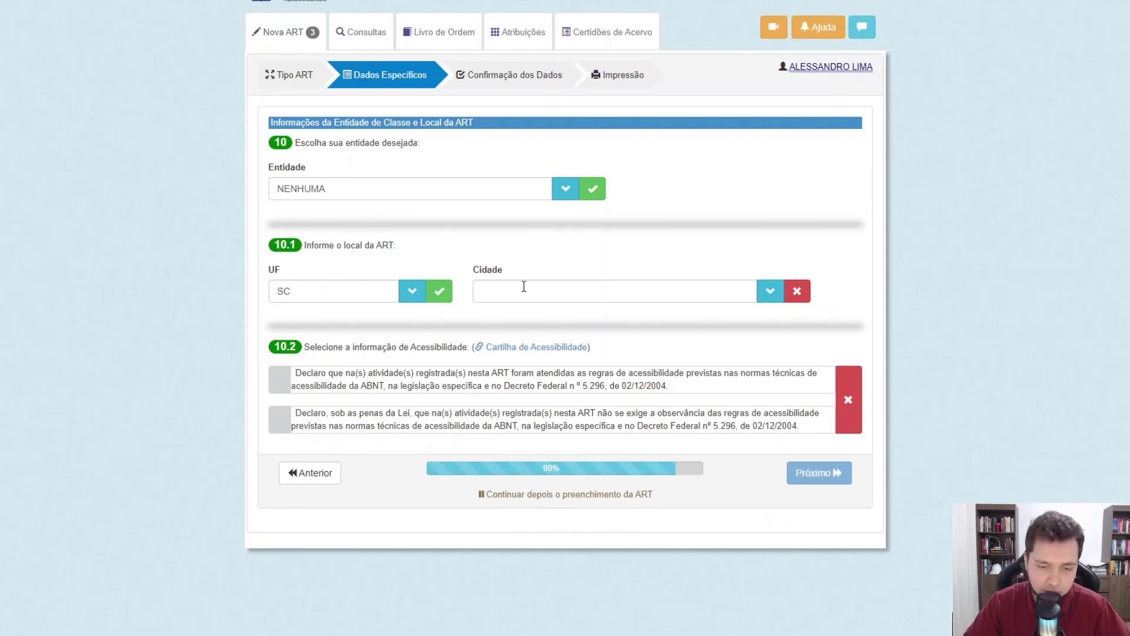
- Set the ART city to JOINVILLE, declare that the activities do not require accessibility rules, and continue to the data confirmation
{"action": "left_click", "coordinate": [542, 290]}
{"action": "type", "text": "joinville"}
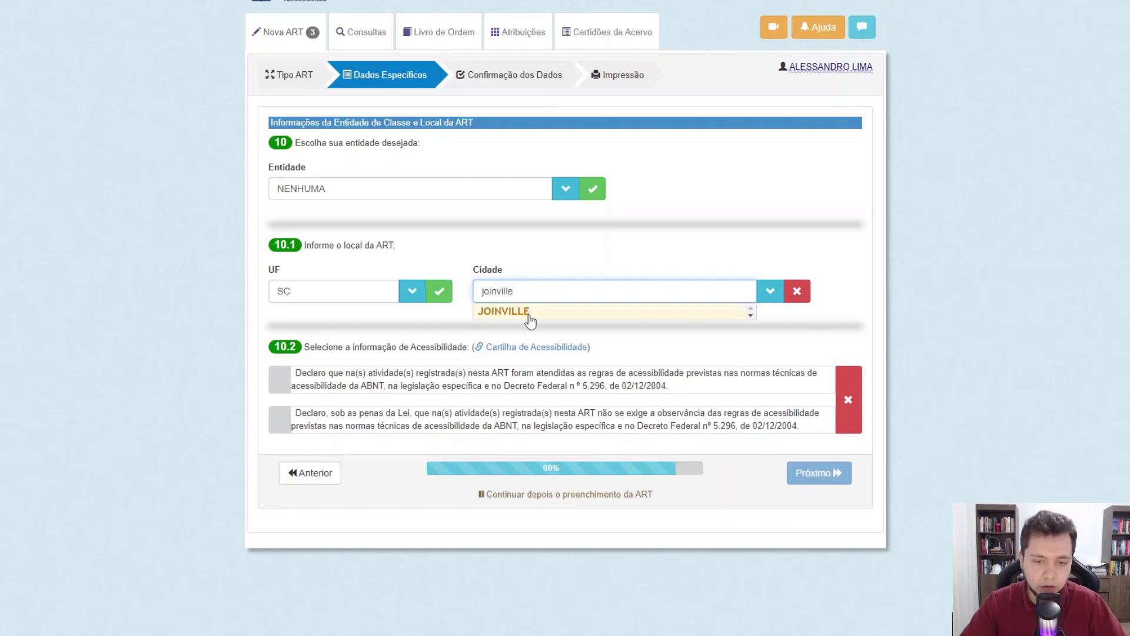
{"action": "left_click", "coordinate": [529, 312]}
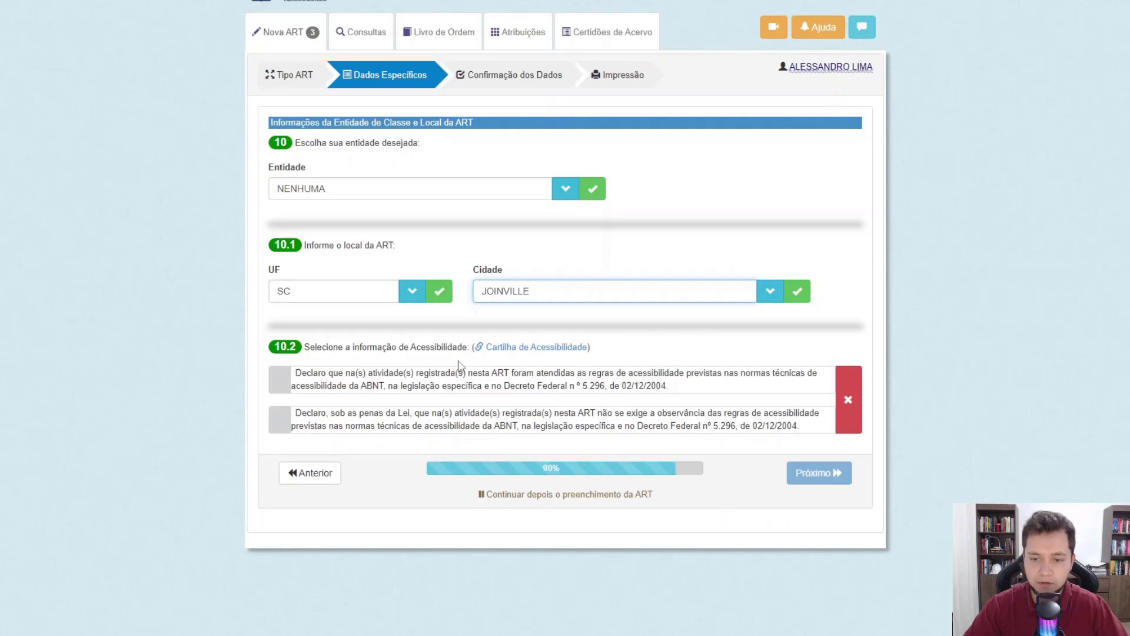
{"action": "left_click", "coordinate": [280, 425]}
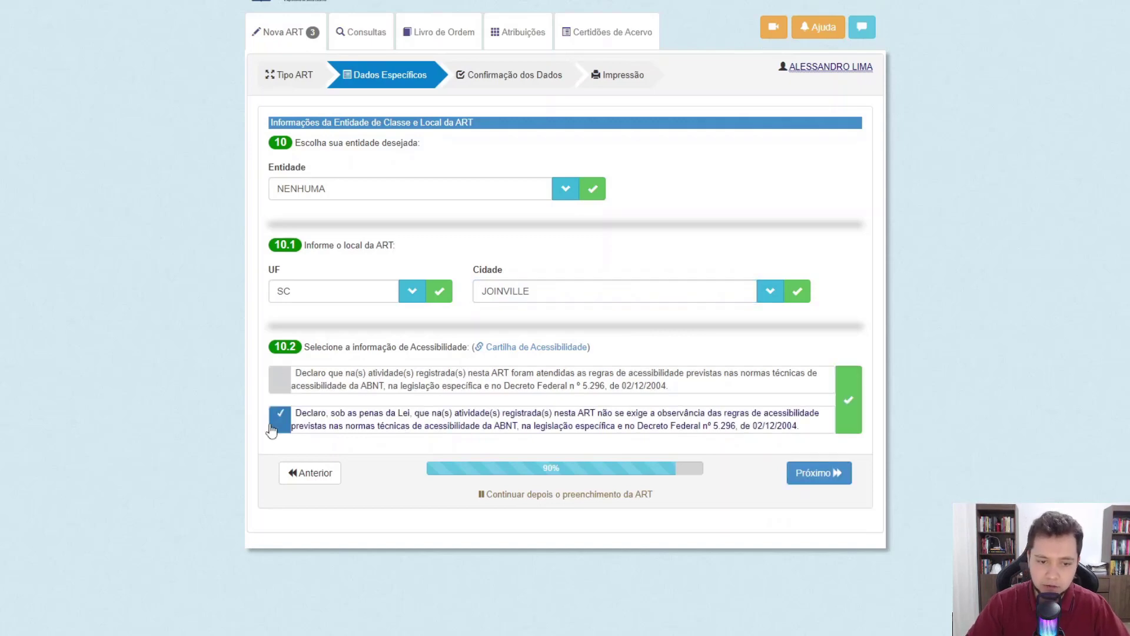
{"action": "left_click", "coordinate": [839, 480]}
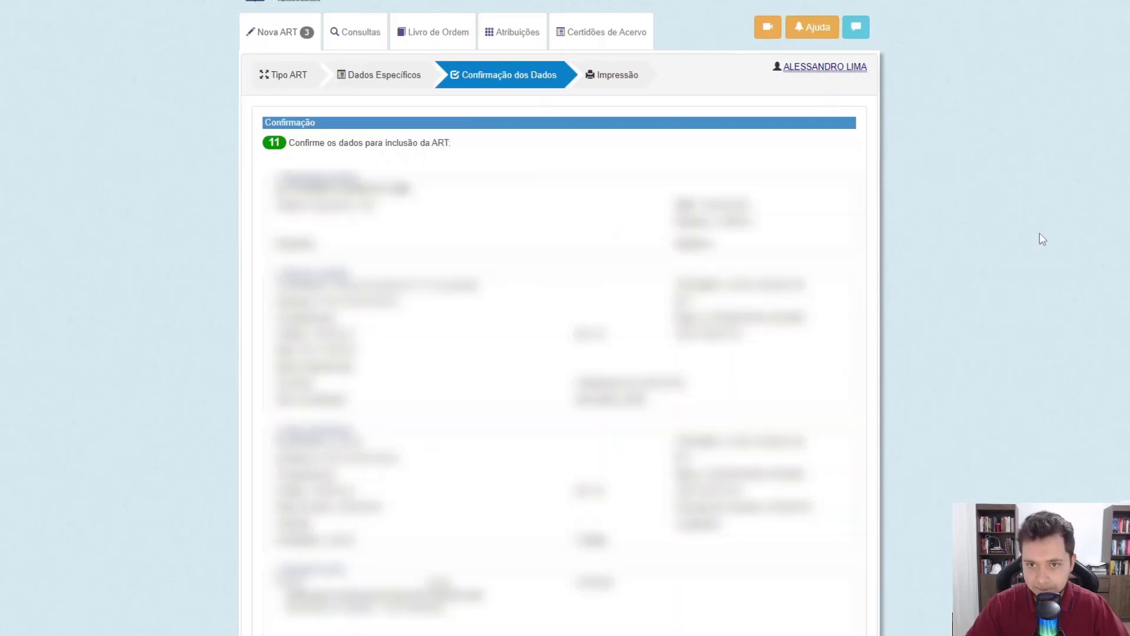
- Review the ART data on the confirmation page and open the consultation list of all registered ARTs
{"action": "scroll", "coordinate": [1043, 239], "scroll_direction": "down", "scroll_amount": 10}
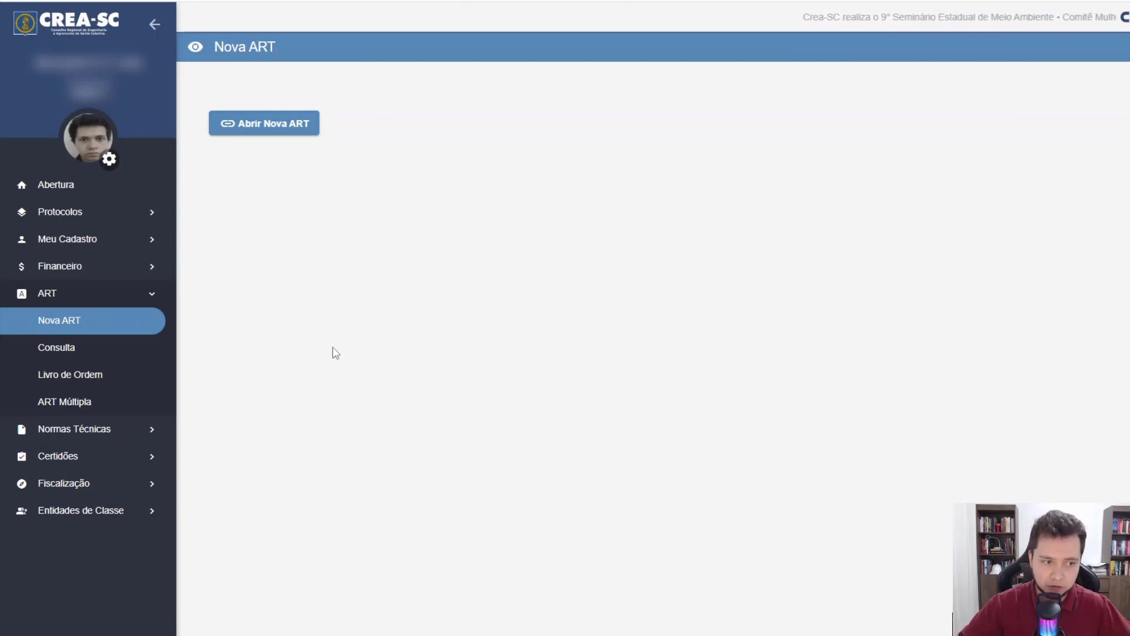
{"action": "left_click", "coordinate": [140, 350]}
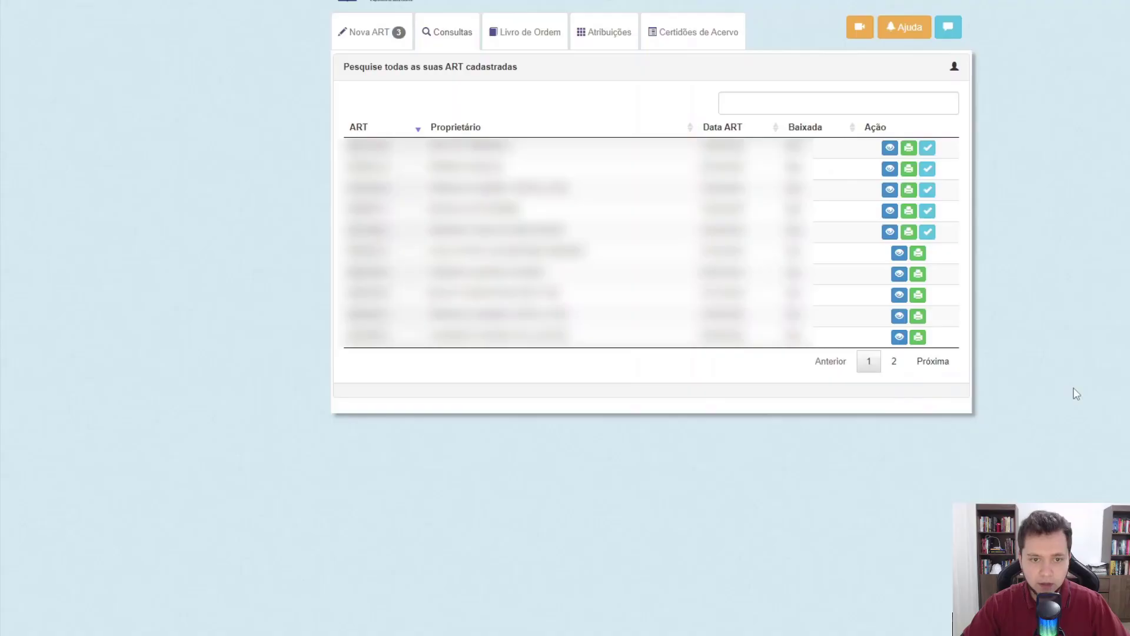
{"action": "left_click", "coordinate": [329, 130]}
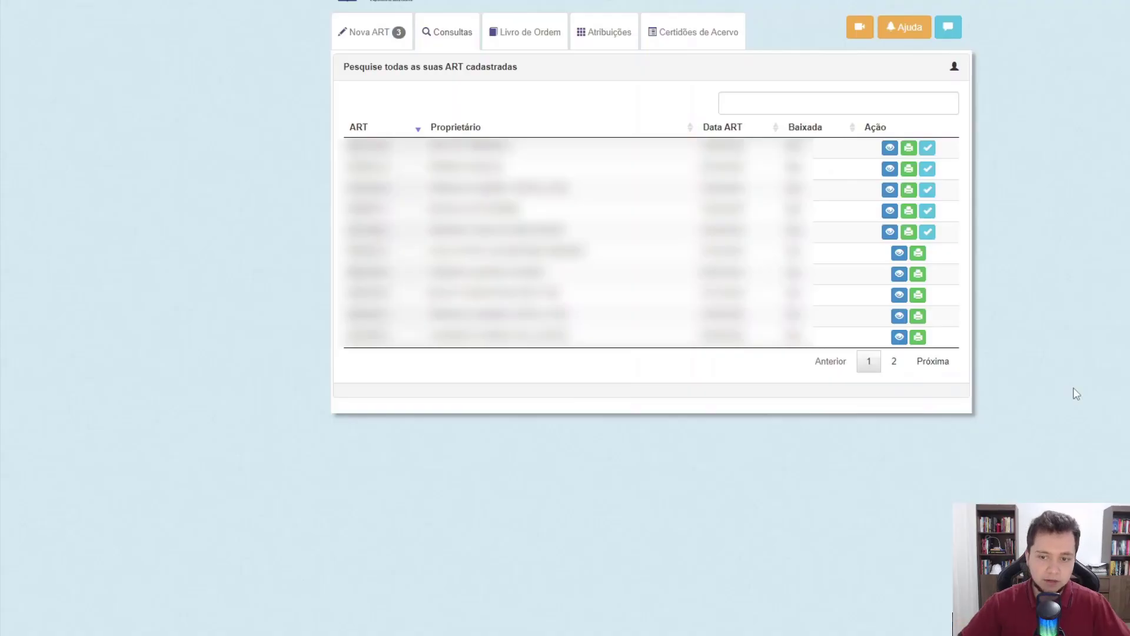